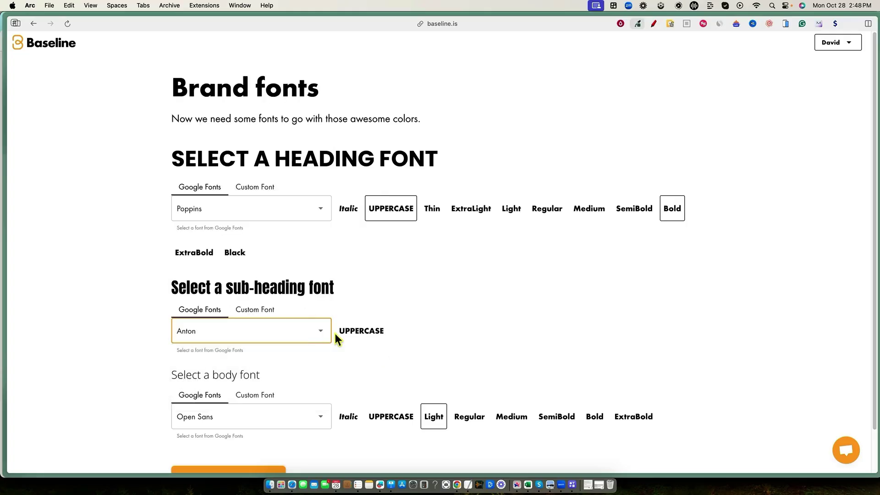
Step: Set the weight of the Open Sans body font to Bold
scroll(504, 352, "down", 2)
left_click(470, 367)
left_click(594, 367)
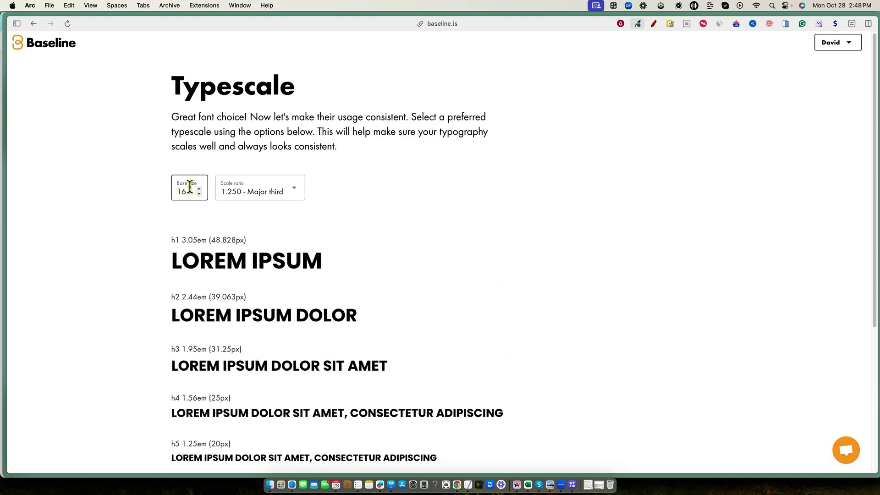
scroll(235, 301, "down", 2)
Step: Replace the last character of the brand setup value with 8 and continue to the finished brand guide
scroll(234, 293, "up", 2)
left_click(192, 192)
key("BackSpace")
type("8")
scroll(216, 390, "down", 5)
left_click(220, 431)
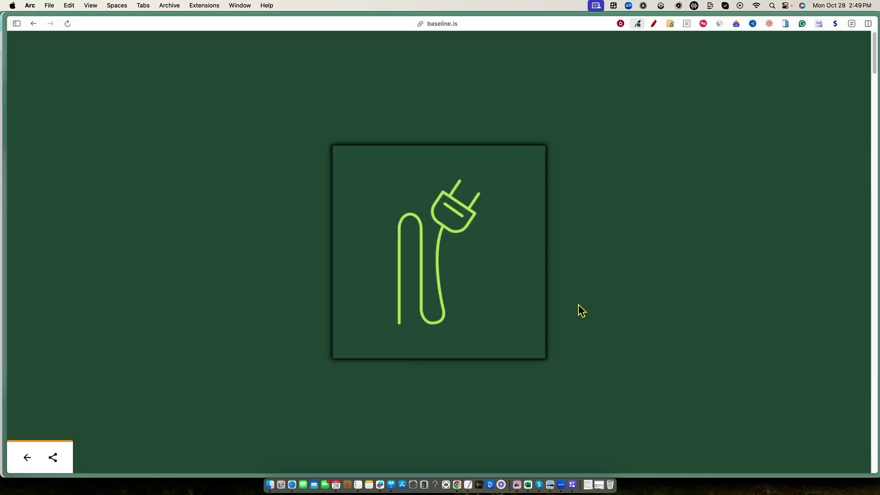
Step: Read through the brand guide, including the prohibited uses of the logo, and return to the LearnWire brand overview
scroll(579, 304, "down", 15)
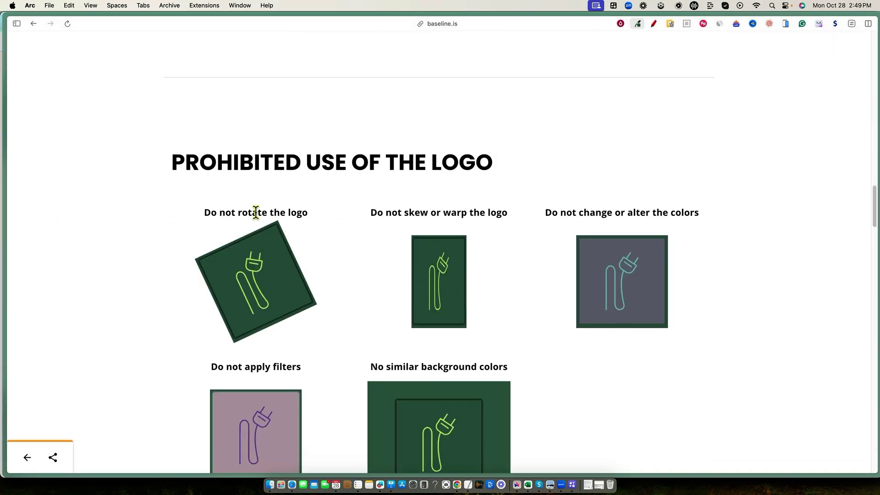
scroll(568, 297, "down", 5)
scroll(422, 330, "up", 7)
scroll(405, 379, "down", 5)
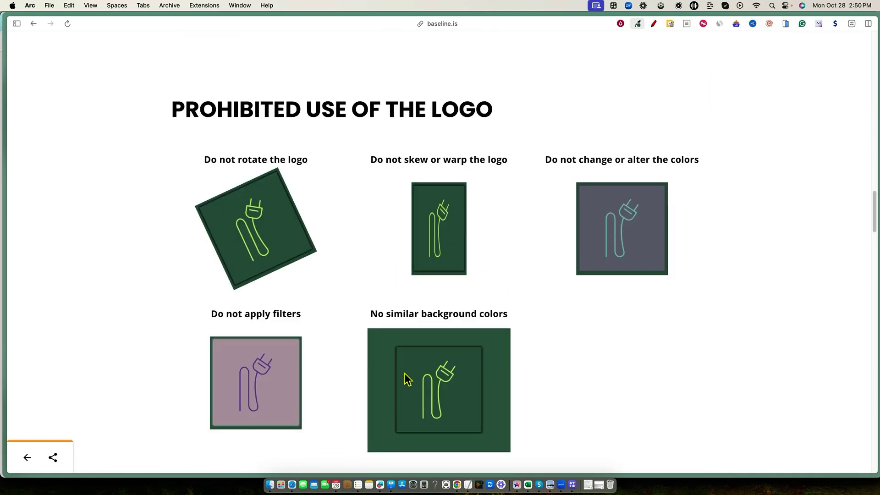
scroll(582, 321, "up", 1)
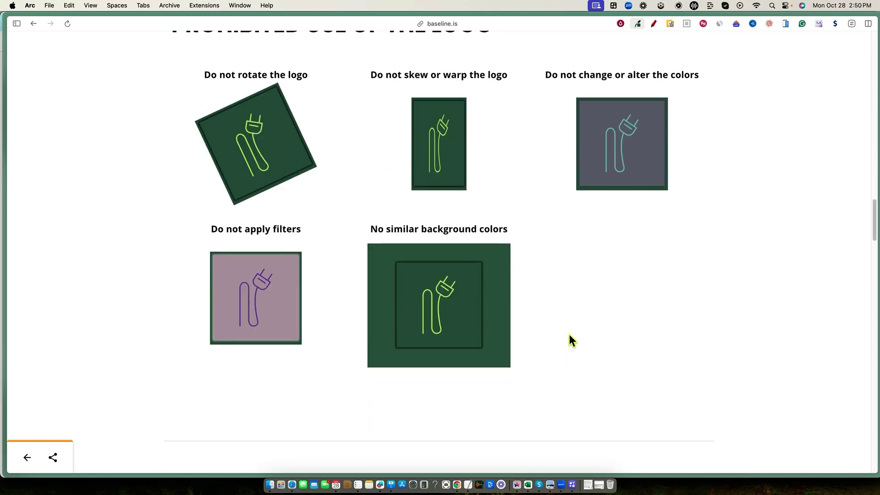
scroll(568, 334, "down", 18)
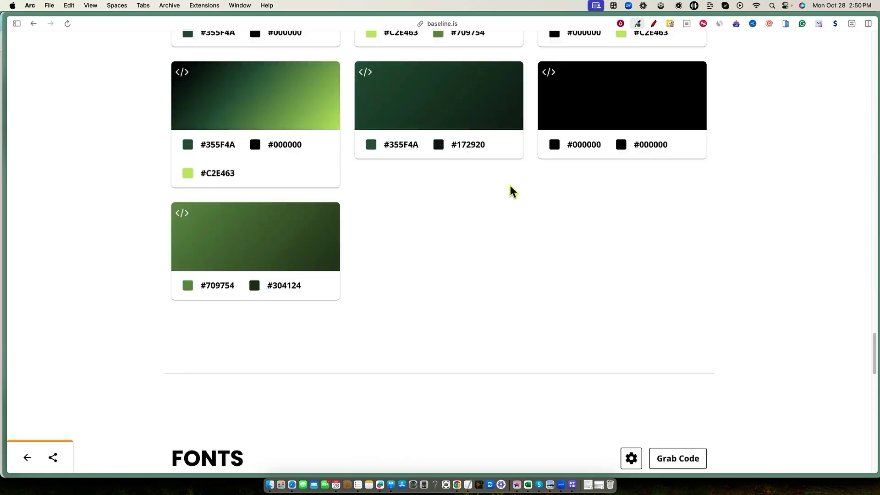
scroll(510, 186, "down", 15)
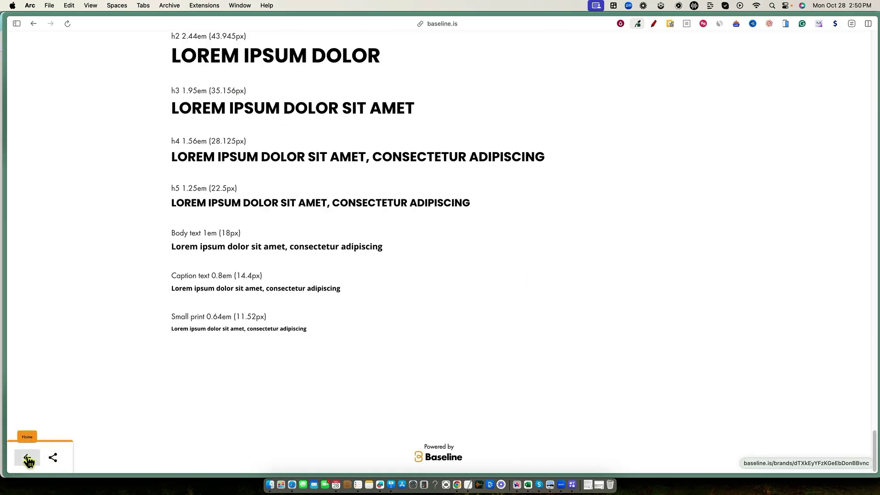
left_click(28, 460)
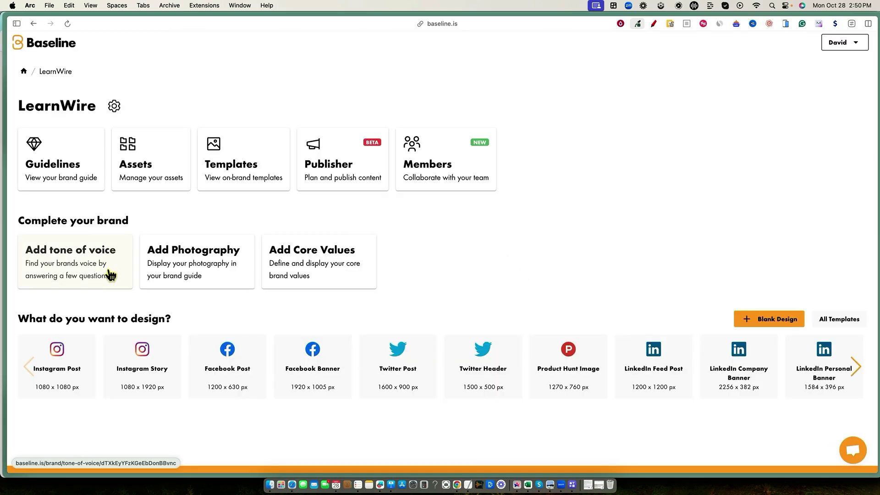
Step: Answer the tone of voice questions with Casual formality and save the tone of voice to the brand guide
left_click(85, 274)
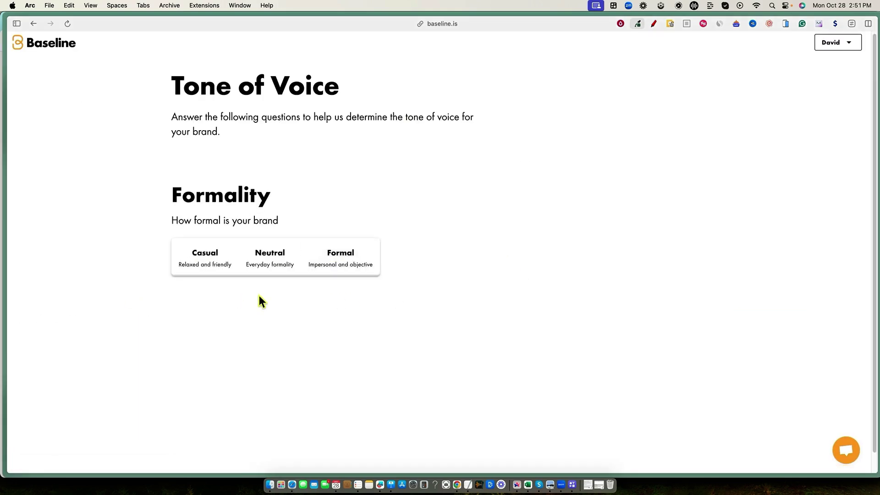
left_click(223, 270)
left_click(346, 259)
left_click(324, 258)
left_click(209, 250)
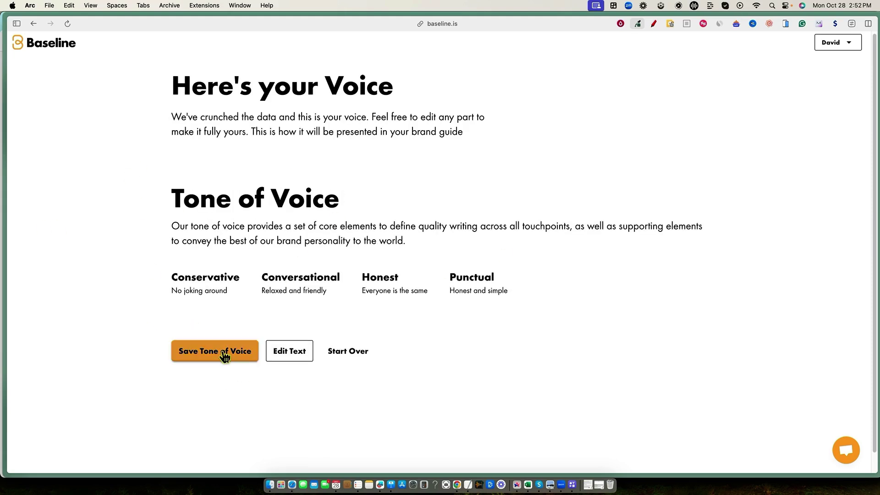
left_click(232, 352)
left_click(27, 457)
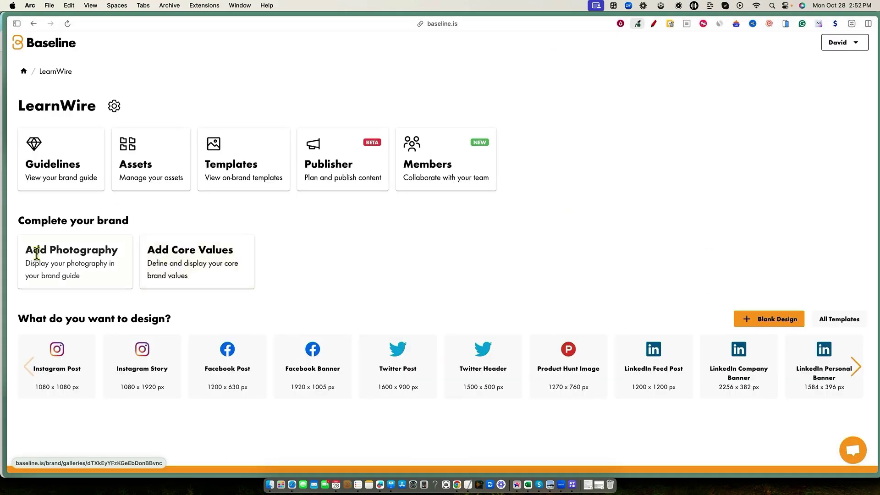
Step: Start defining the core brand values and go through the value categories
left_click(210, 255)
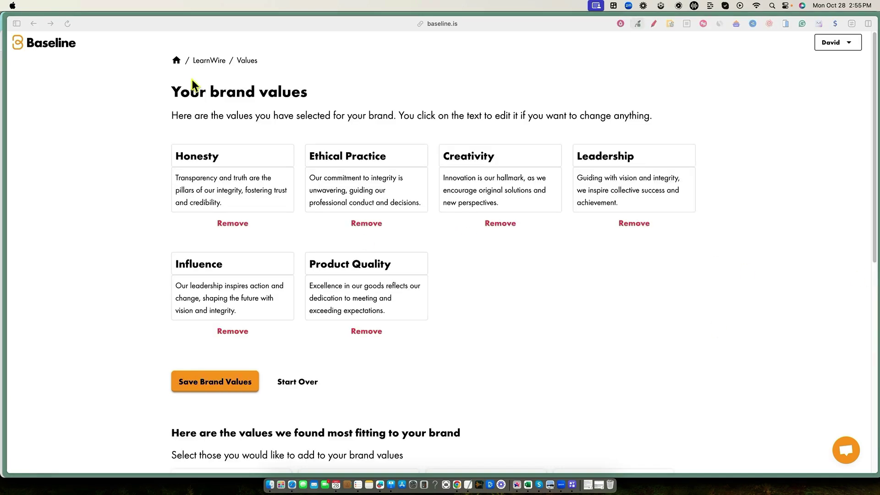
scroll(255, 267, "down", 8)
scroll(212, 387, "up", 8)
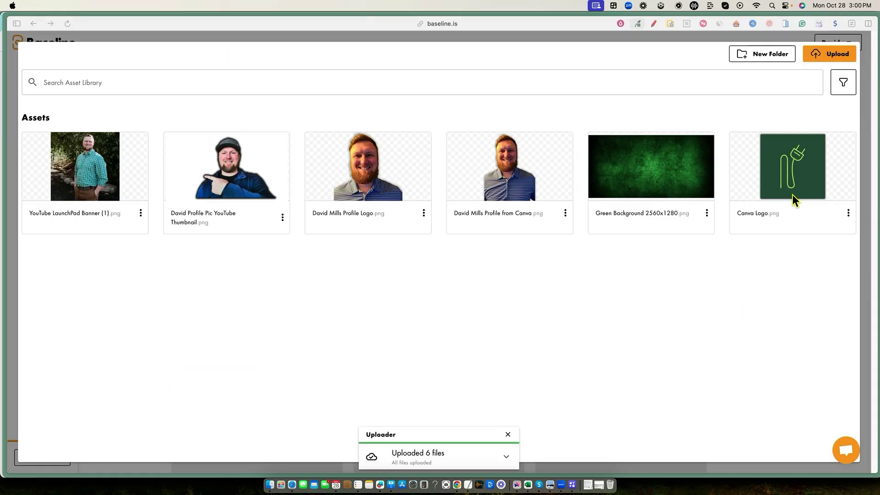
Step: Upload images to the asset library, choose photos for the brand's photography section and save it
left_click(835, 54)
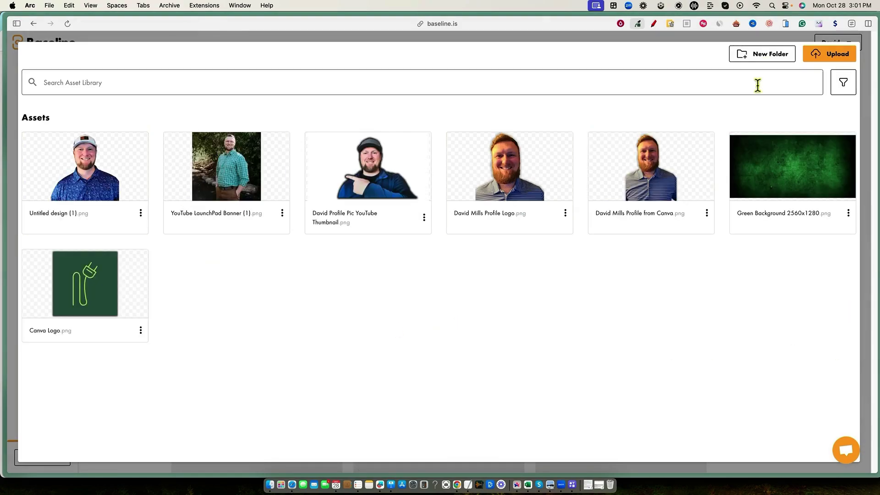
left_click(193, 273)
left_click(384, 253)
left_click(513, 254)
left_click(794, 249)
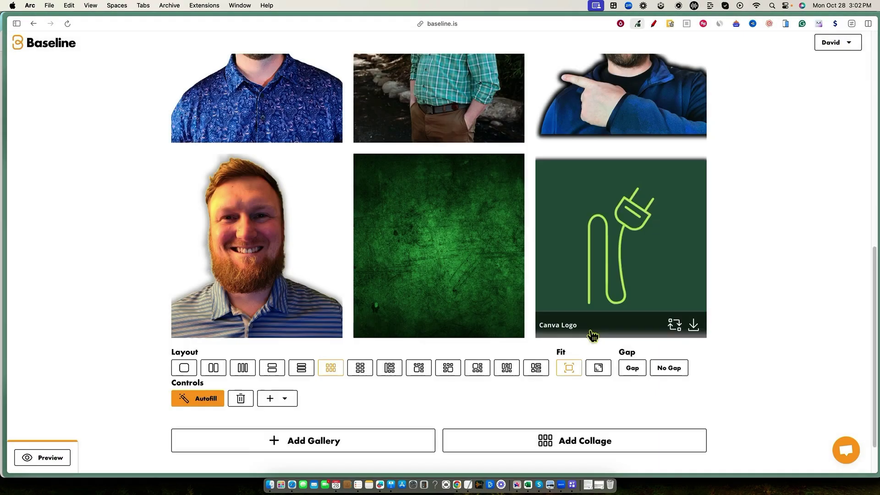
scroll(593, 336, "down", 2)
left_click(226, 430)
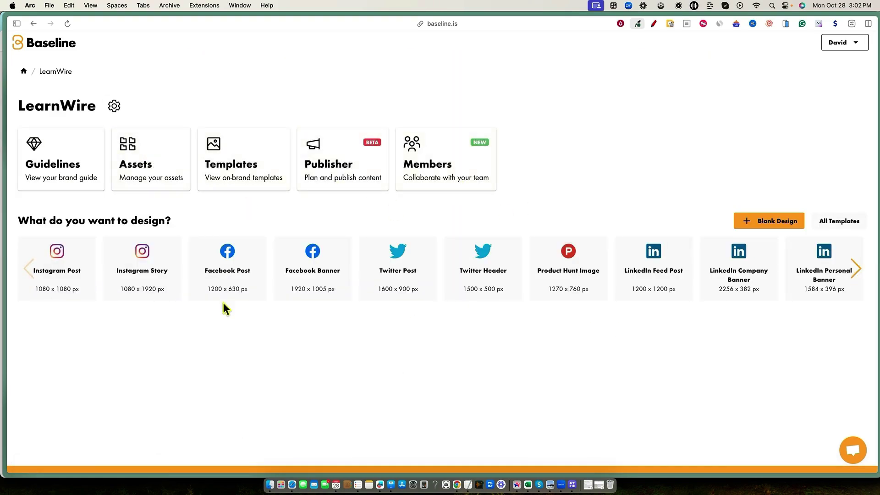
Step: Filter the Facebook Post templates to Sale and open the Black Friday Simple template
left_click(226, 282)
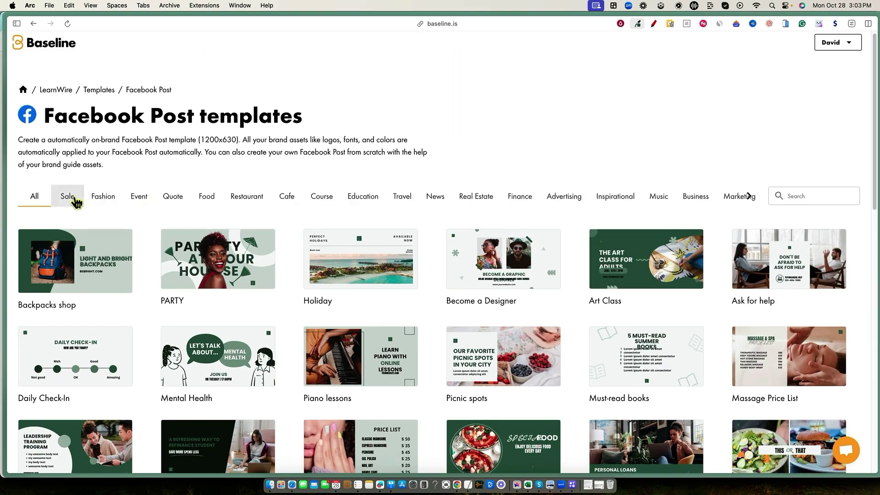
left_click(67, 196)
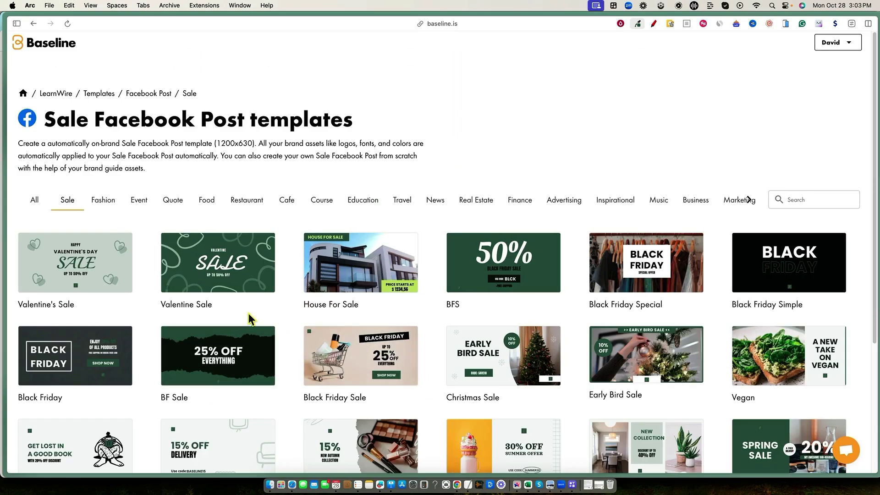
left_click(774, 272)
Step: Examine the elements and settings of the Black Friday Simple design and return to the Sale templates
left_click(541, 284)
left_click(466, 199)
left_click(868, 124)
left_click(504, 275)
left_click(800, 142)
left_click(458, 85)
left_click(33, 23)
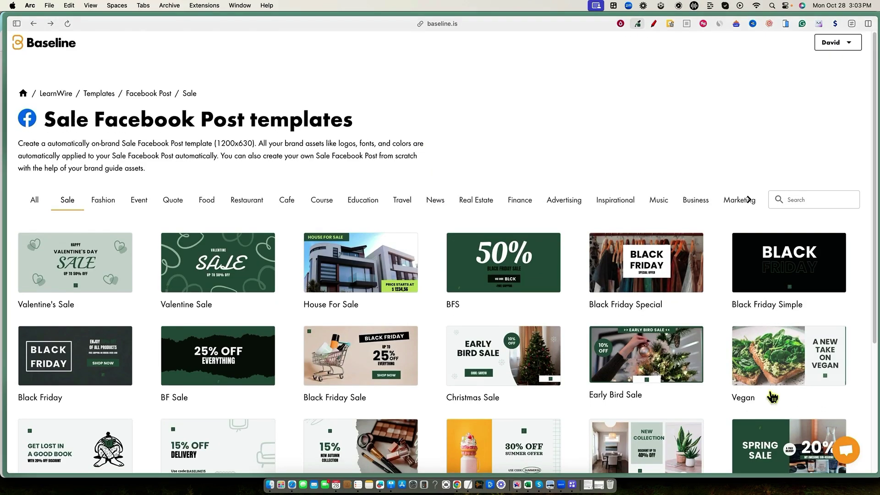
Step: Open the 30% Off Summer Offer template and select its 30% OFF heading
scroll(574, 375, "down", 3)
left_click(527, 340)
left_click(603, 244)
left_click(867, 122)
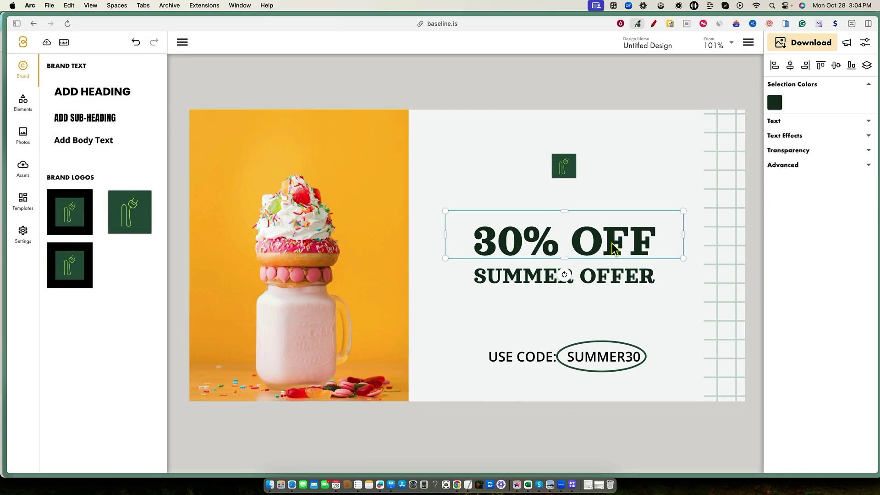
Step: Look through the editor's settings, templates, assets, elements and brand resources
left_click(23, 232)
left_click(23, 201)
left_click(252, 102)
left_click(24, 171)
left_click(28, 99)
left_click(23, 69)
Step: Change the font of the 30% OFF heading to Poppins
left_click(563, 240)
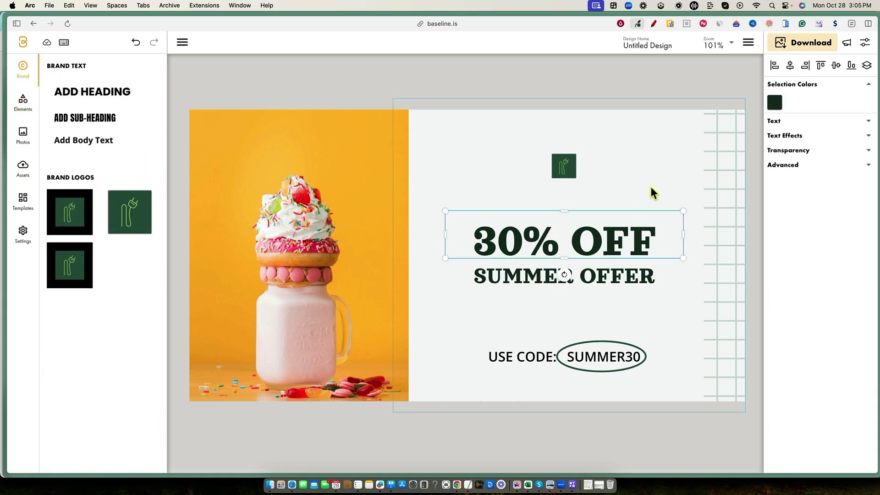
left_click(556, 308)
left_click(644, 247)
left_click(813, 121)
left_click(813, 140)
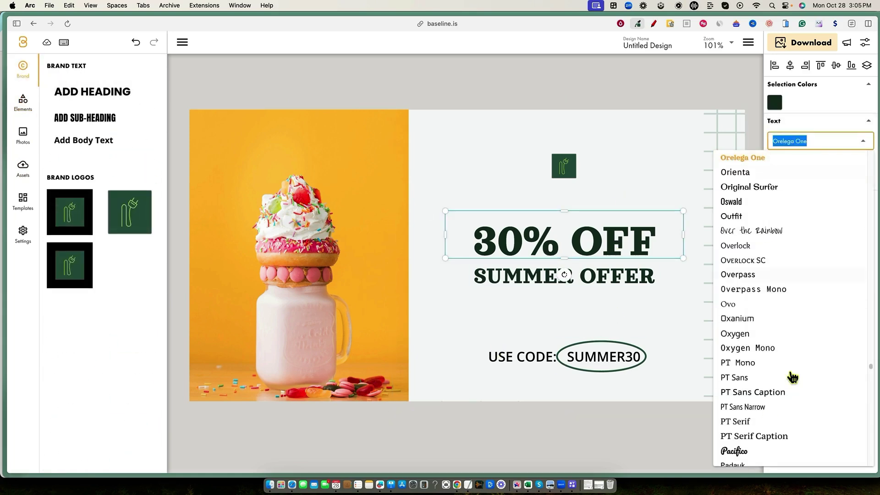
type("pop")
left_click(784, 200)
Step: Change the font of the SUMMER OFFER line to Anton
left_click(570, 276)
left_click(870, 123)
left_click(816, 141)
type("anton")
left_click(785, 157)
Step: Enlarge the brand logo above the heading and change the SUMMER OFFER line to "BLACK FRIDAY SALE"
left_click(565, 357)
left_click(868, 122)
double_click(582, 226)
left_click(565, 167)
left_click_drag(569, 169, 568, 158)
double_click(565, 276)
type("BLACK FRIDAY SALE")
Step: Change the discount code to "BLACKFRIDAY24" and enlarge the ellipse so that it surrounds the code
double_click(604, 357)
type("BLACKFRIDAY24")
mouse_move(602, 371)
left_mouse_down()
mouse_move(560, 338)
mouse_move(601, 369)
left_mouse_up()
left_click_drag(634, 370, 666, 384)
Step: Remove the background from the milkshake photo
left_click(346, 169)
right_click(326, 171)
left_click(870, 84)
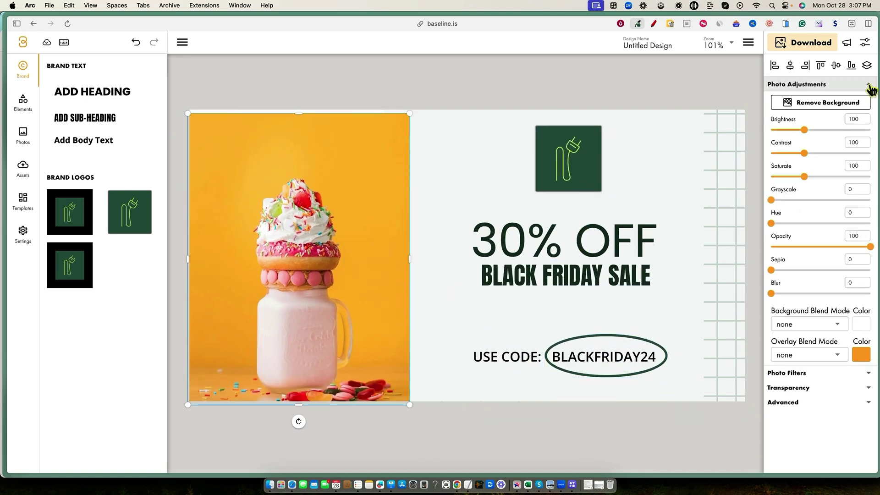
left_click(839, 103)
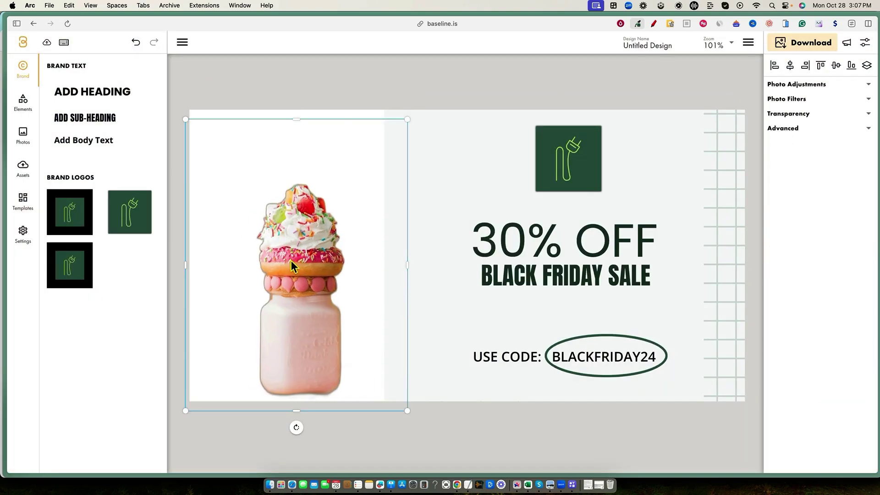
Step: Delete the milkshake photo, search the stock photos for "software" and add the picture of a laptop and phone on a round table
key("Delete")
left_click(23, 135)
triple_click(80, 73)
type("software")
key("Return")
left_click(103, 298)
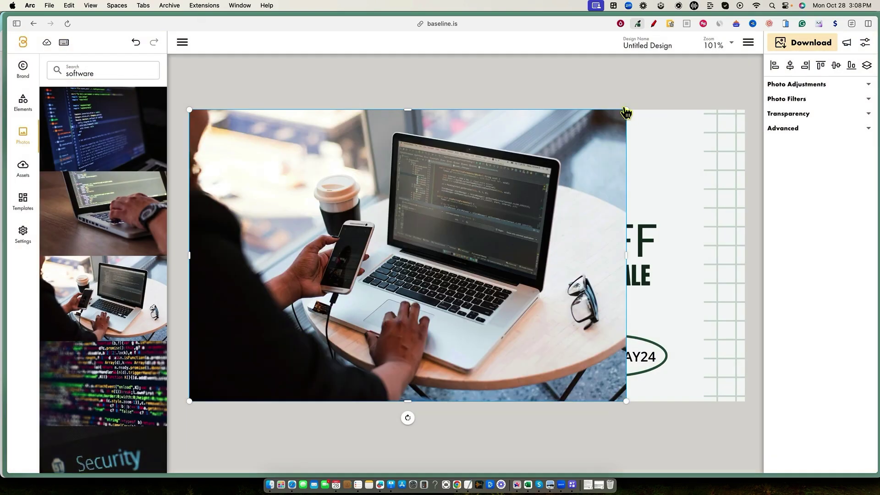
Step: Resize and position the laptop photo to fill the left side of the design at full height
left_click_drag(626, 109, 435, 238)
left_click_drag(313, 238, 312, 109)
left_click_drag(353, 263, 305, 263)
Step: Delete the plain panel behind the offer text and stretch the grid pattern from the photo to the design's right edge
left_click(438, 191)
key("Delete")
left_click_drag(459, 256, 385, 253)
left_click_drag(725, 252, 746, 252)
Step: Recolour the ellipse around the discount code black (#000000) and download the design
left_click(579, 101)
left_click(806, 109)
left_click(696, 175)
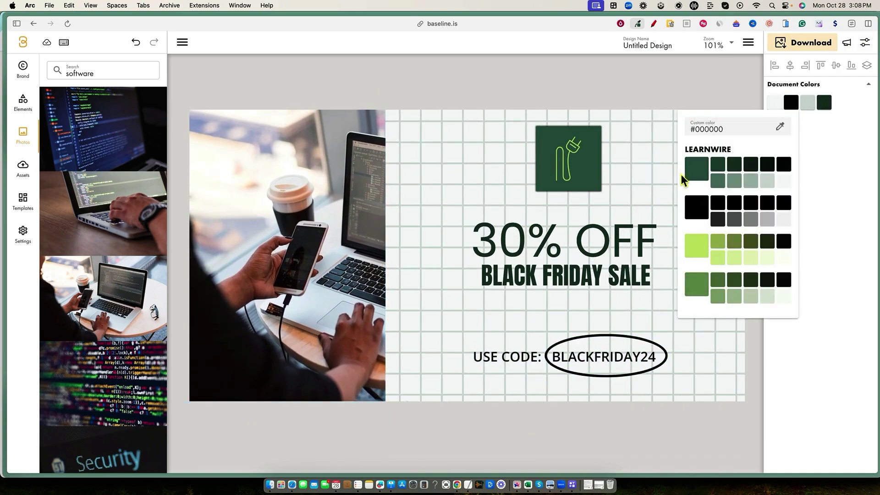
left_click(127, 82)
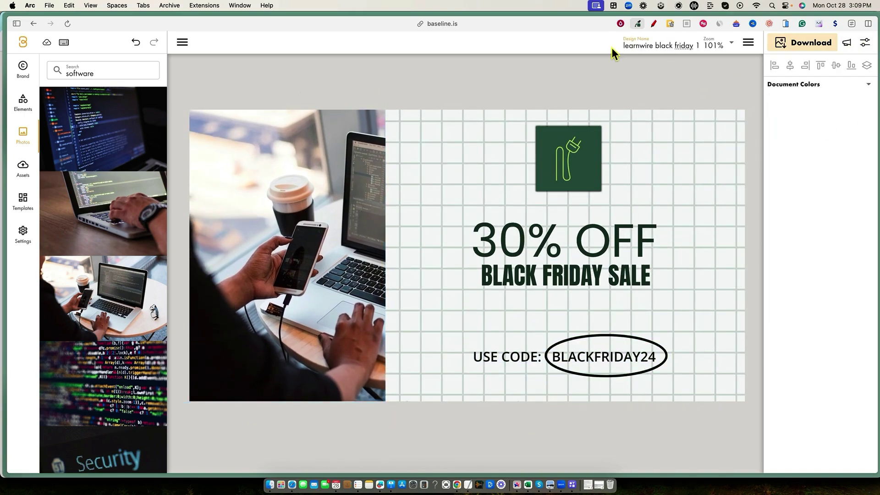
left_click(803, 42)
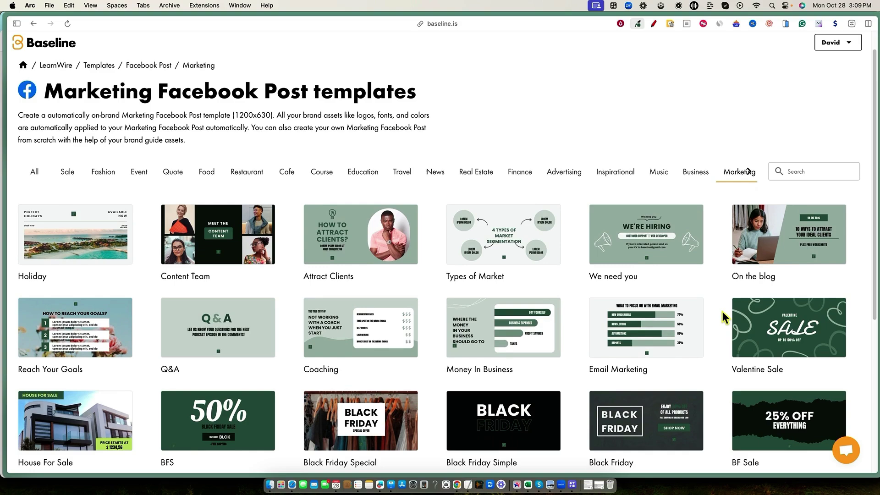
Step: Browse the Marketing Facebook Post templates and the other template formats on offer
scroll(723, 316, "down", 1)
scroll(367, 334, "up", 2)
left_click(46, 50)
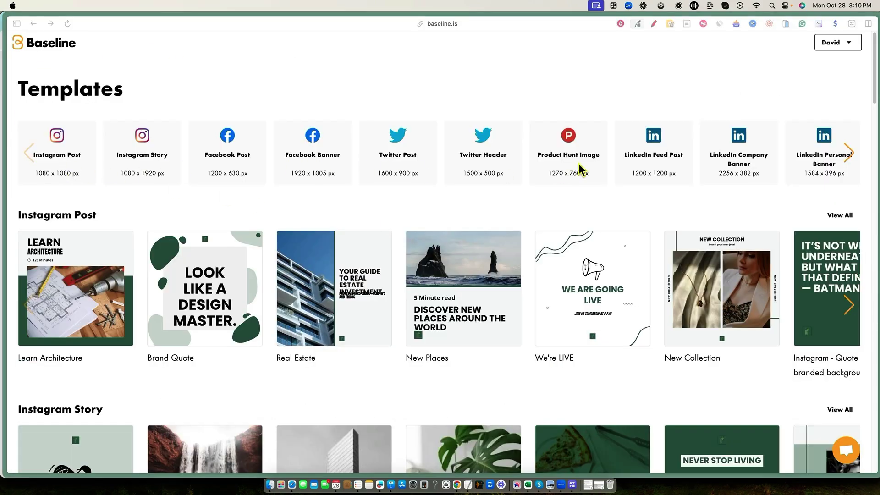
left_click(849, 152)
left_click(823, 151)
scroll(459, 298, "down", 4)
scroll(676, 334, "up", 4)
left_click(47, 43)
Step: Open the "We create it for creators" Product Hunt Image template and examine its heading, body text and background
left_click(593, 144)
left_click(81, 265)
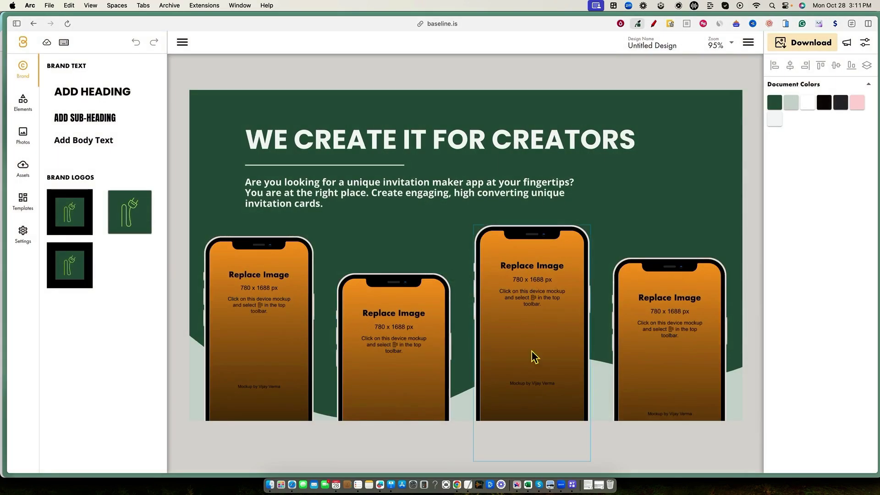
left_click(353, 141)
double_click(348, 192)
left_click(719, 159)
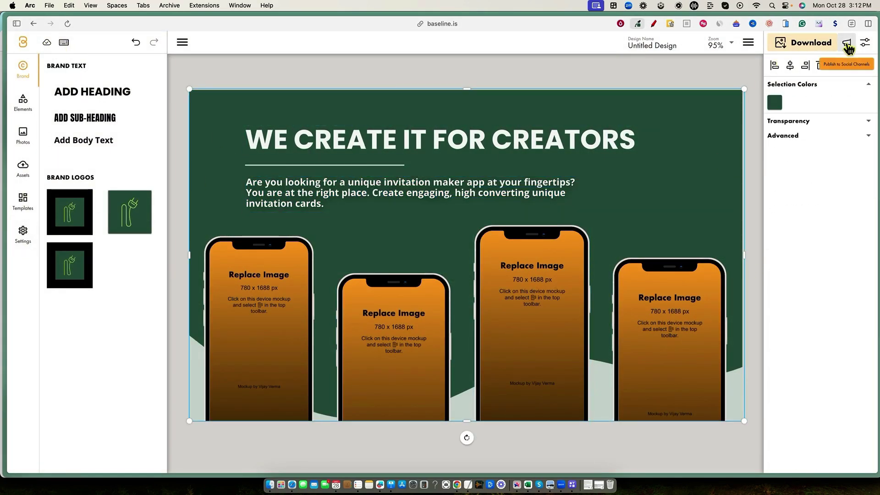
left_click(33, 23)
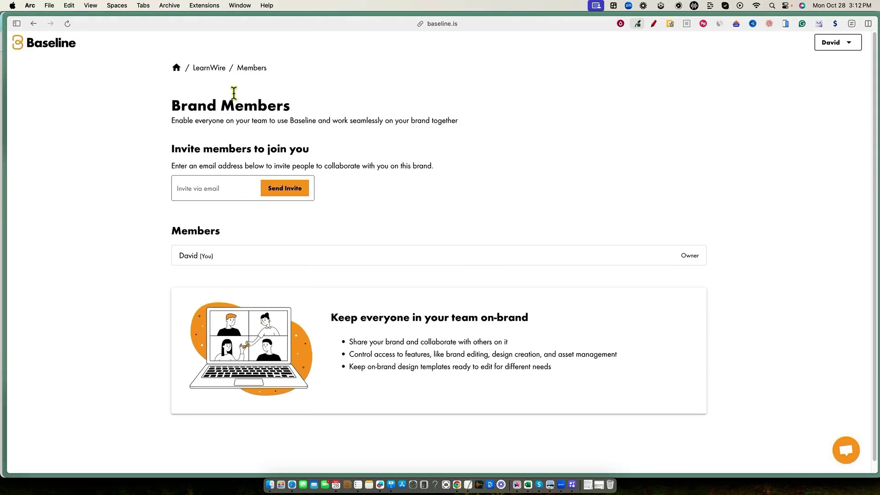
Step: Open the LearnWire brand's Publisher and connect the Facebook account to it
left_click(209, 68)
left_click(328, 167)
left_click(513, 254)
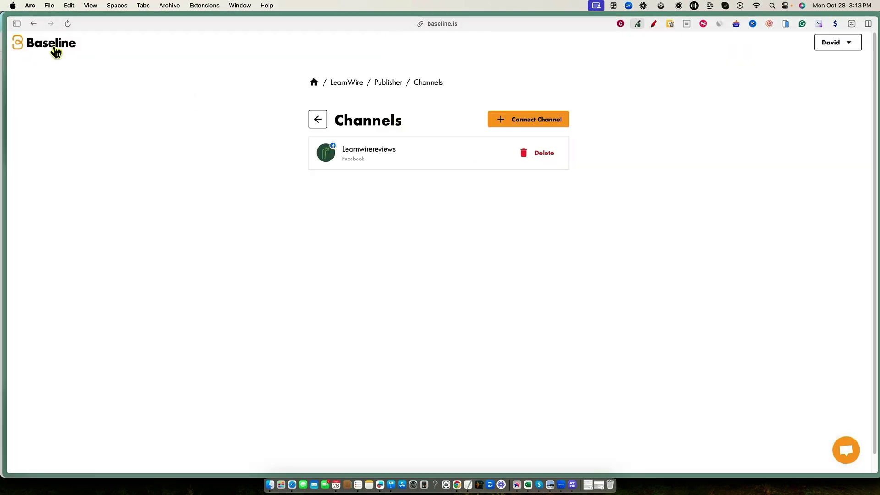
left_click(56, 51)
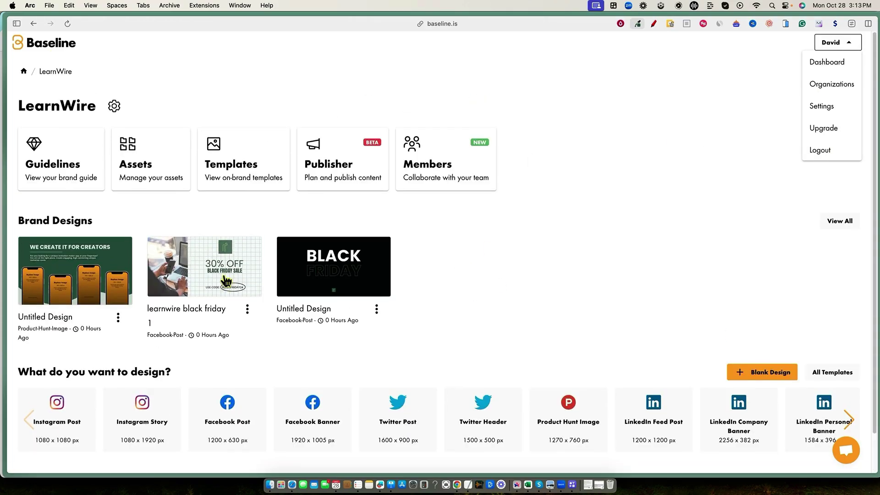
Step: Open the Backpacks shop Facebook Post template from the brand's templates
left_click(248, 167)
scroll(440, 275, "down", 10)
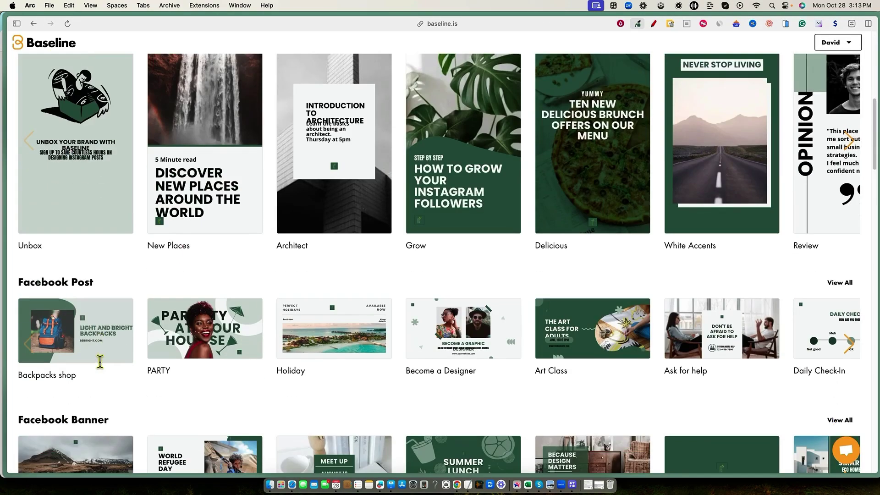
left_click(96, 353)
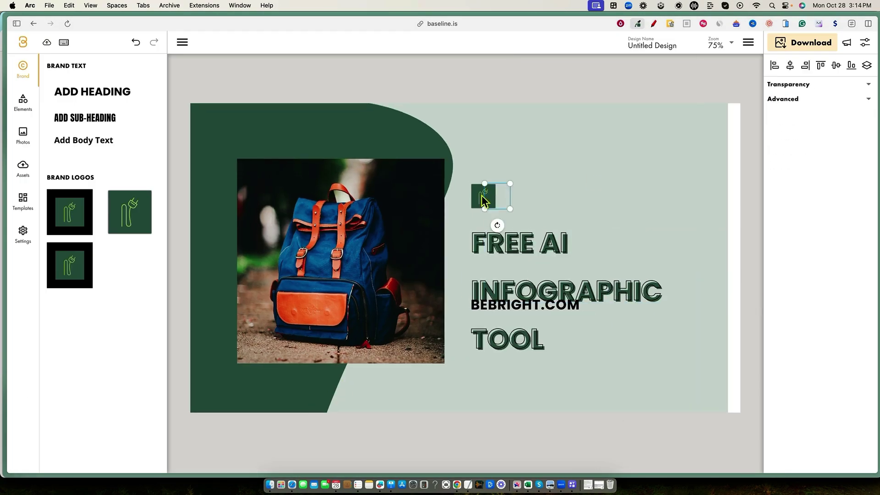
Step: Move the logo to the design's upper-right corner, enlarge it, and move the heading text upwards
left_click_drag(482, 197, 696, 129)
left_click_drag(698, 141, 653, 185)
left_click_drag(558, 285, 558, 209)
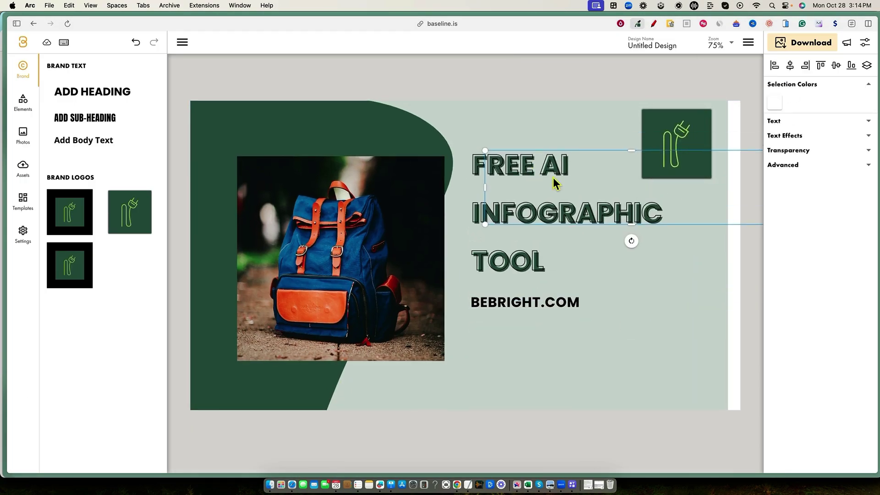
Step: Increase the size of the whole FREE AI INFOGRAPHIC TOOL heading text
double_click(558, 212)
key("super+a")
left_click(868, 121)
left_click(865, 161)
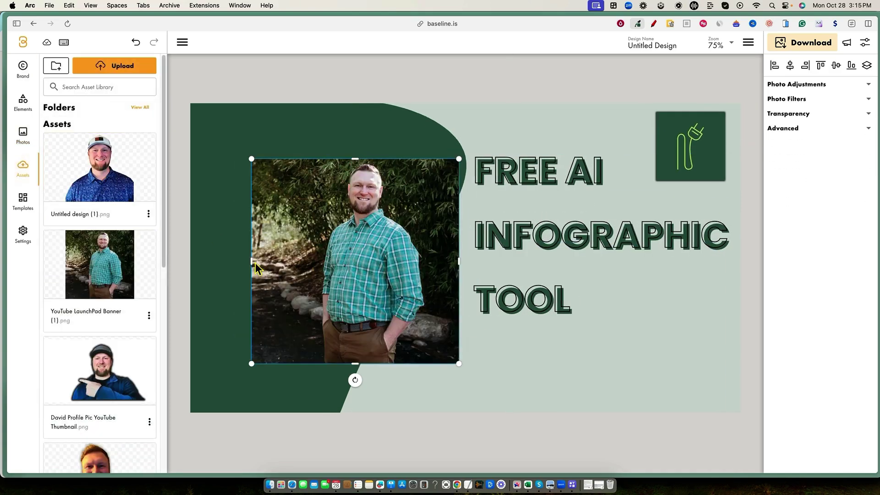
Step: Show the design's export file options and start publishing the design to social channels
left_click(760, 354)
left_click(865, 42)
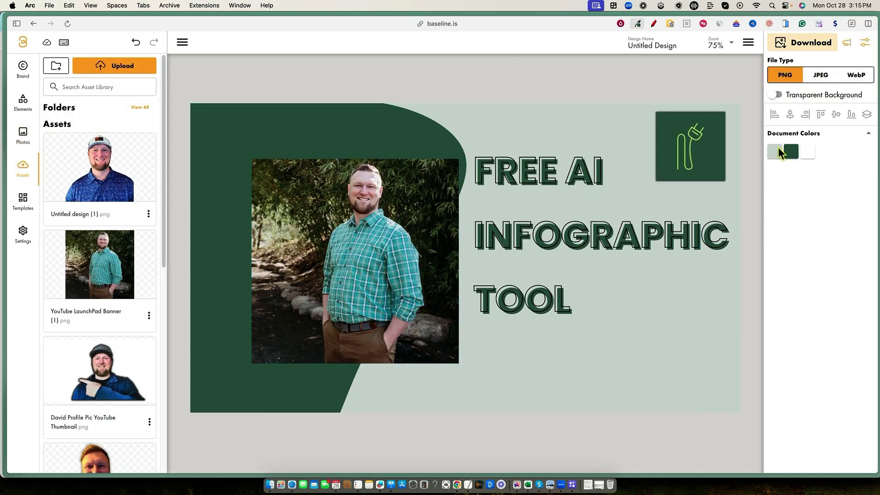
left_click(847, 43)
Step: Submit the Facebook post with the Add to Queue option and open the Publisher's posting time settings
left_click(398, 205)
scroll(348, 395, "down", 1)
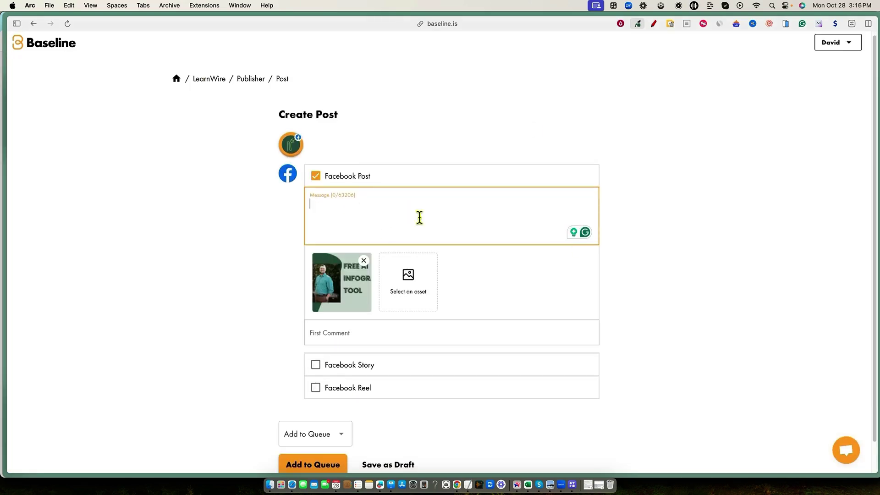
left_click(630, 232)
scroll(717, 226, "down", 2)
left_click(342, 403)
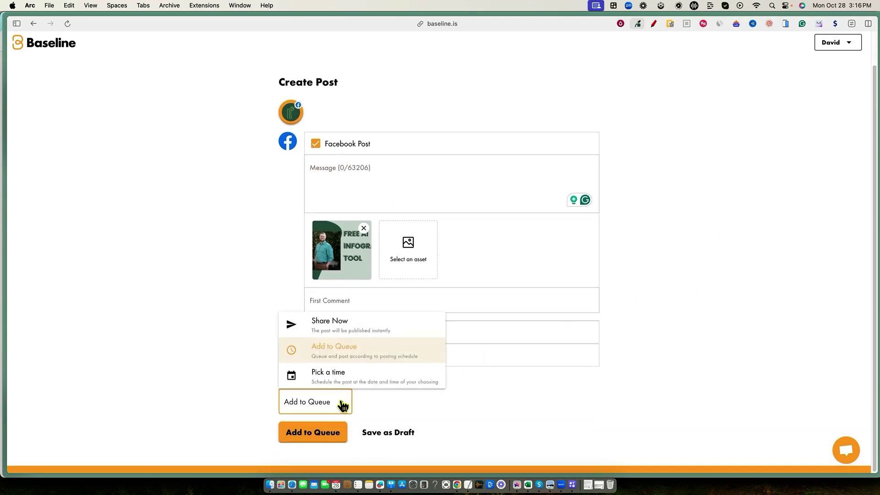
left_click(351, 357)
left_click(323, 445)
left_click(309, 141)
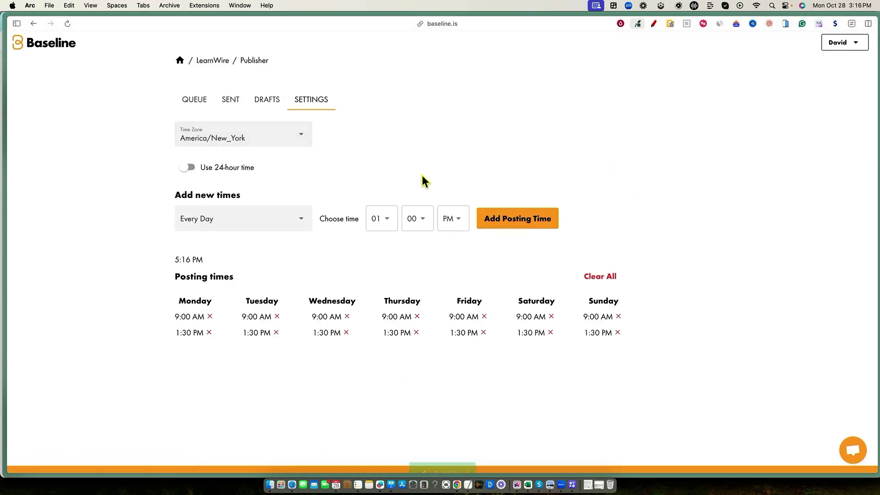
Step: Check the day options for adding new posting times in the Publisher settings
left_click(250, 225)
left_click(376, 270)
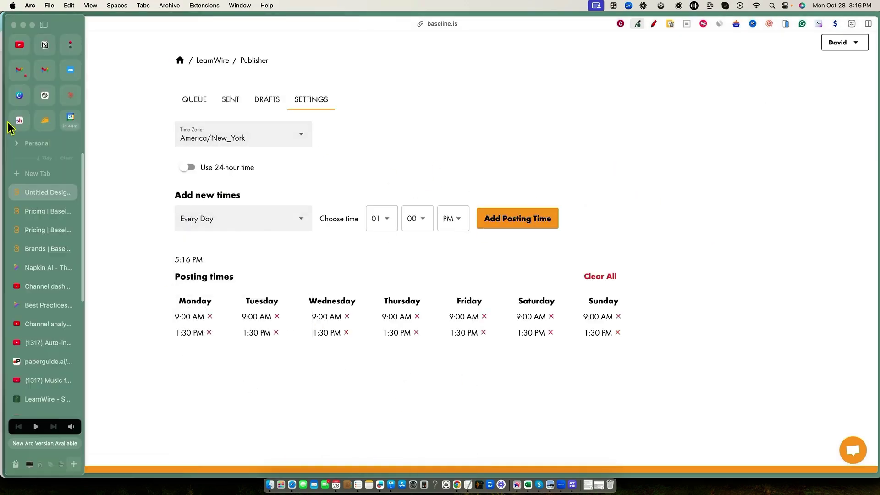
Step: Switch to Baseline's AppSumo deal page and review its pricing, TL;DR and At-a-glance sections
left_click(20, 125)
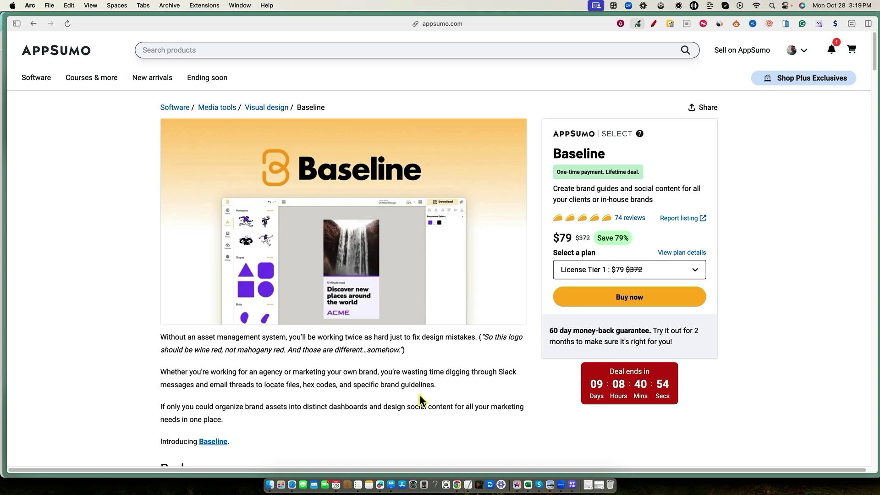
scroll(419, 394, "down", 15)
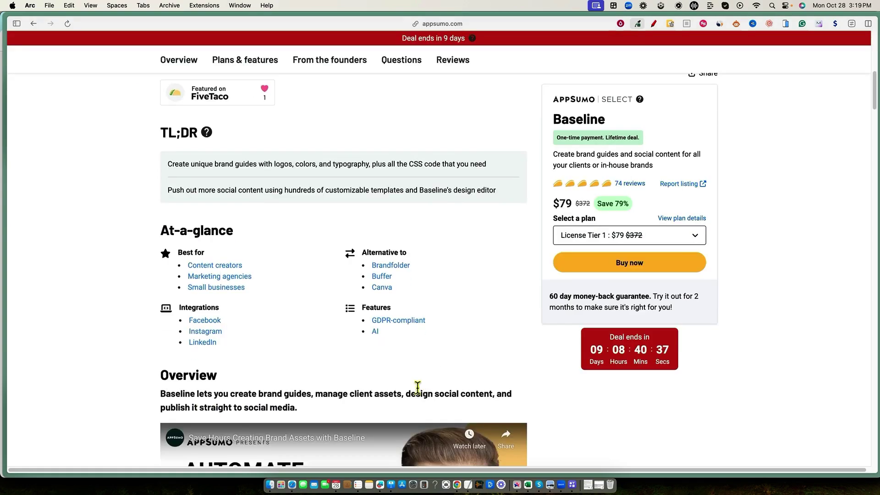
scroll(390, 326, "up", 12)
scroll(582, 443, "up", 10)
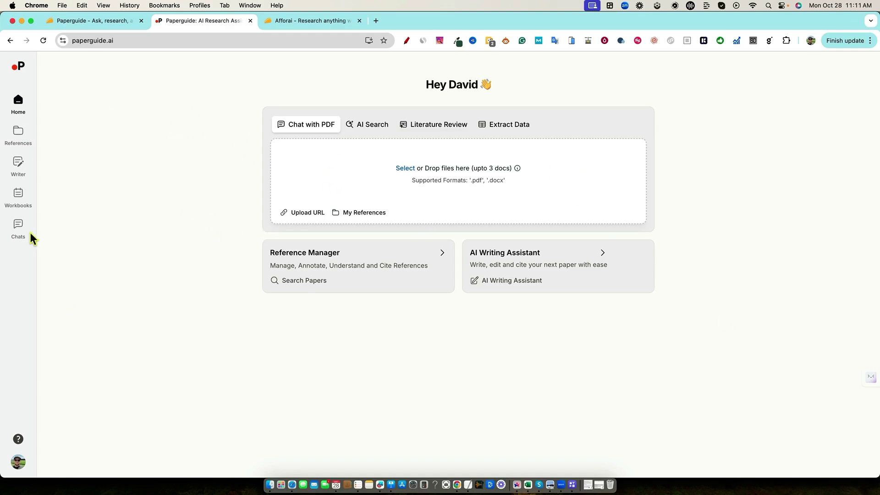
Step: Look through the help and account options in Paperguide and return to the home page
left_click(26, 441)
left_click(18, 462)
left_click(65, 438)
left_click(580, 279)
scroll(467, 340, "down", 10)
scroll(467, 321, "up", 10)
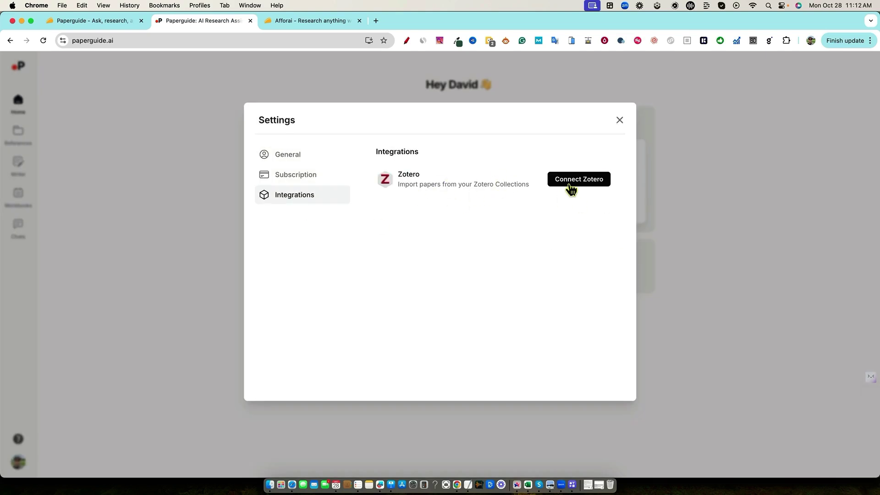
left_click(620, 120)
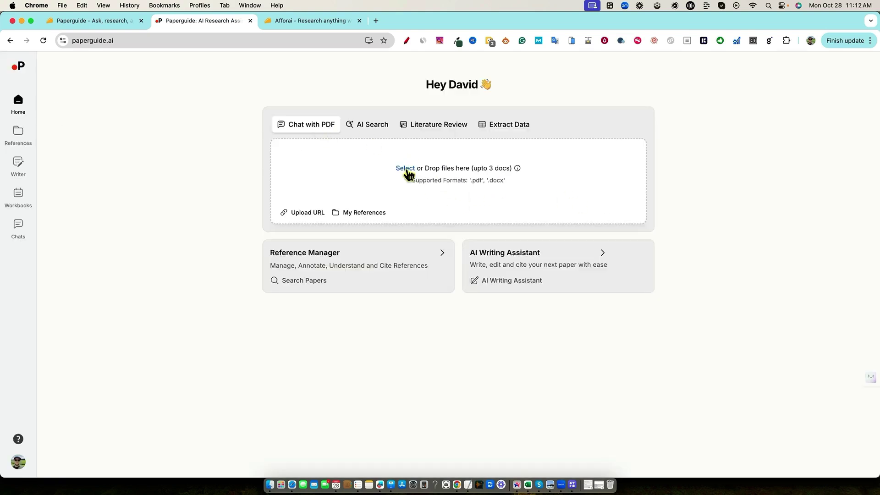
Step: Upload the 2 Finding Your Perfect Niche PDF for chat and ask the suggested question about a niche's importance for a YouTube channel
mouse_move(518, 170)
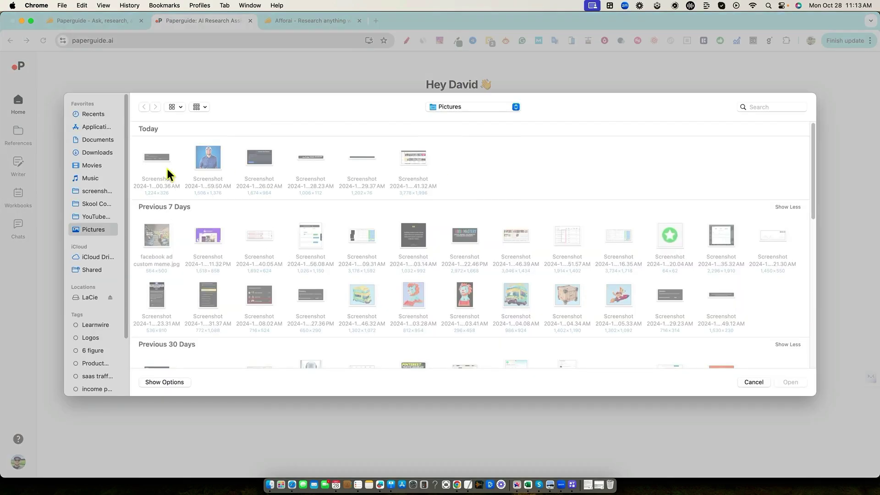
double_click(208, 252)
left_click(605, 228)
scroll(364, 321, "down", 20)
left_click(687, 113)
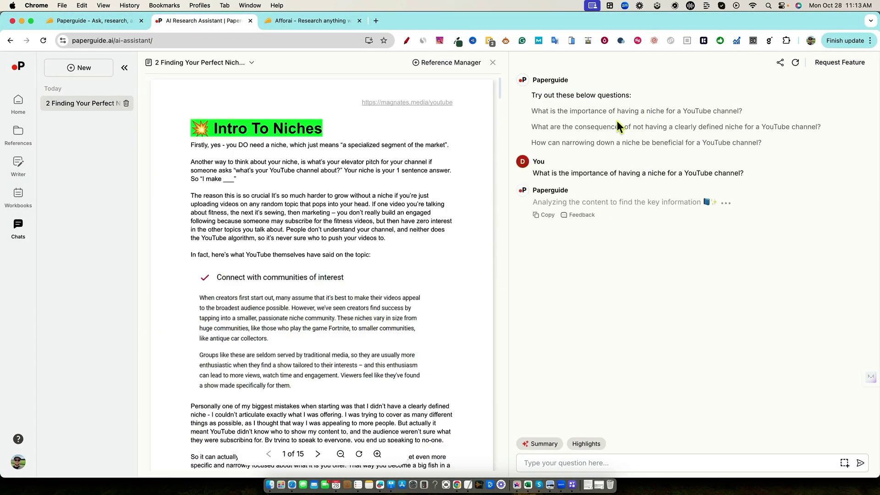
Step: Review the answer about niche importance and request the document's Highlights in the chat
scroll(657, 216, "up", 10)
scroll(716, 215, "down", 2)
left_click(705, 201)
left_click(586, 443)
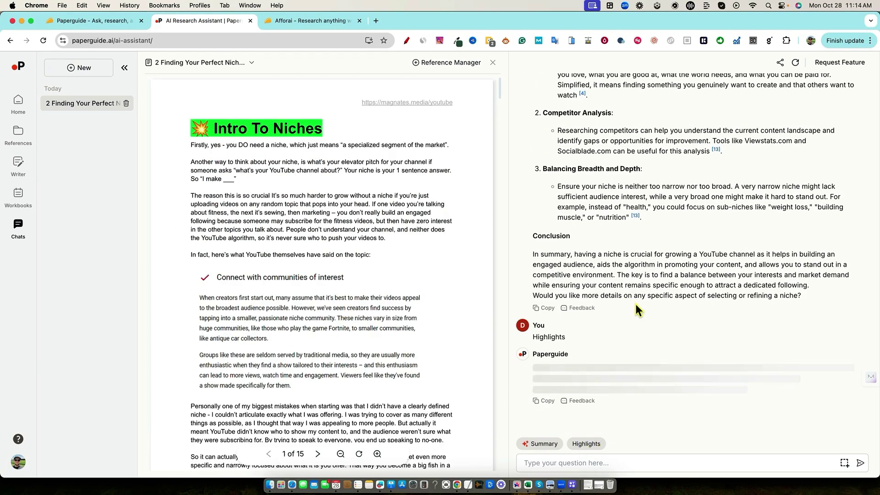
scroll(649, 297, "up", 15)
scroll(649, 297, "down", 15)
Step: Ask the chat: "write me a blog outline for how to select a perfect niche for youtube"
type("wr")
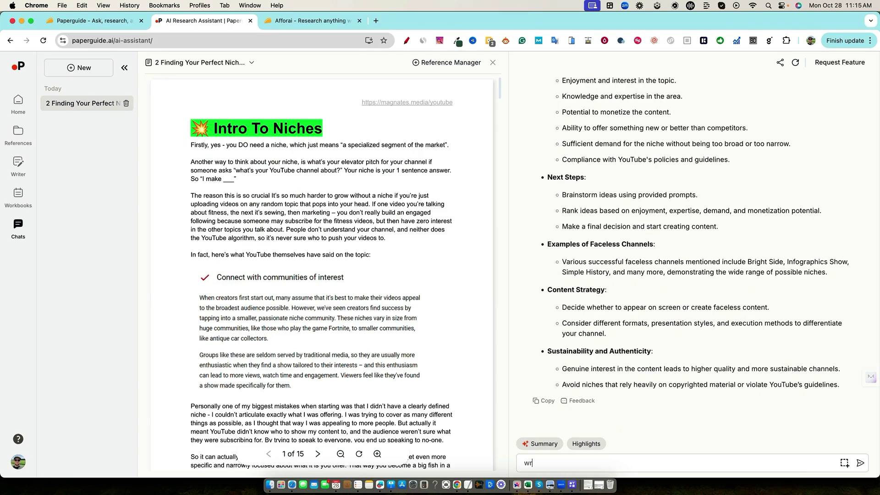
type("ite me a blog outline for how to select a perfect niche")
key("Return")
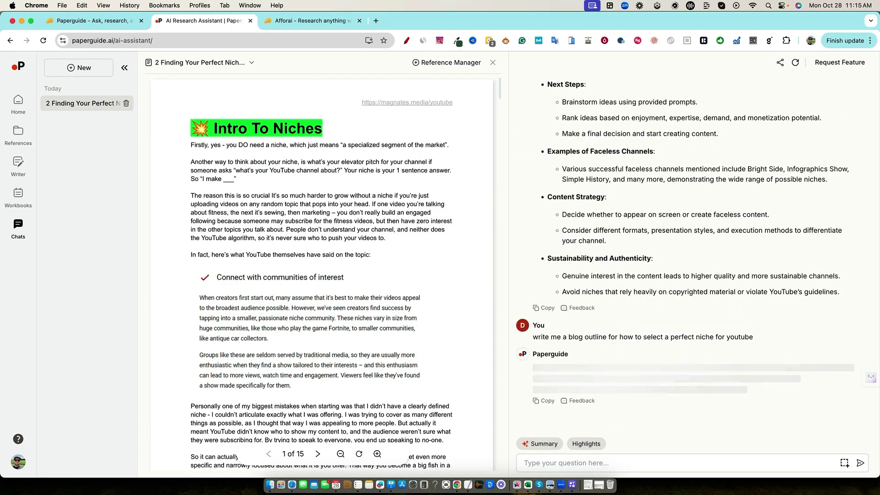
Step: Read through the sections of the generated blog outline on selecting a YouTube niche
scroll(646, 361, "up", 5)
scroll(646, 361, "up", 5)
scroll(574, 234, "down", 1)
left_click_drag(616, 202, 600, 242)
scroll(646, 220, "down", 2)
left_click_drag(639, 210, 605, 229)
scroll(603, 264, "down", 6)
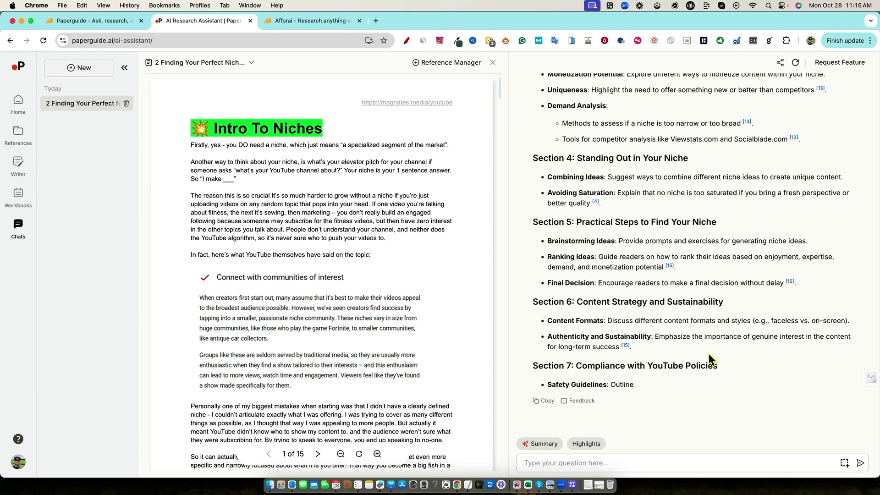
scroll(639, 338, "up", 10)
scroll(608, 257, "down", 2)
Step: Ask for the blog outline in heading format only, with bullet points and no definitions
type("g with bullet p")
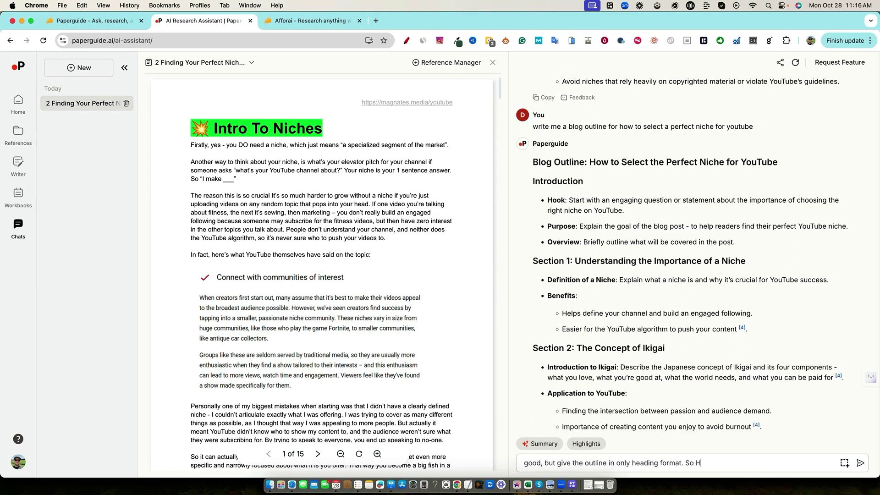
type("oints. Dont need definitions.")
key("Return")
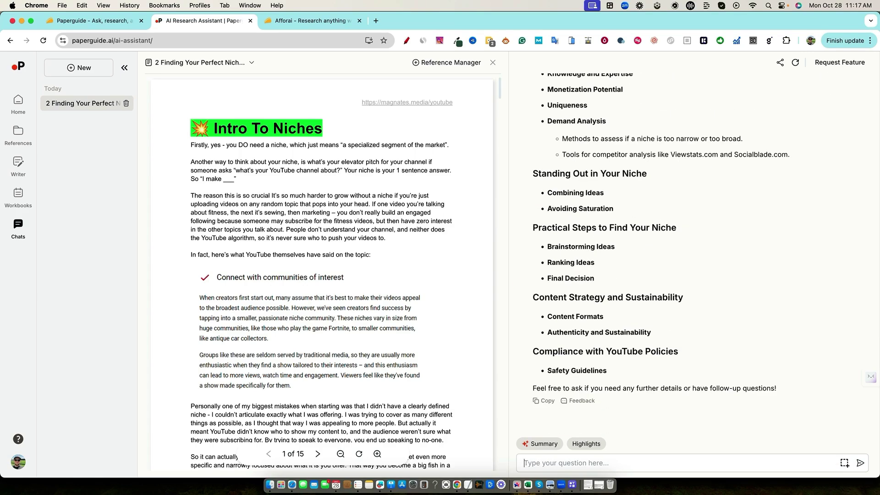
scroll(650, 221, "down", 8)
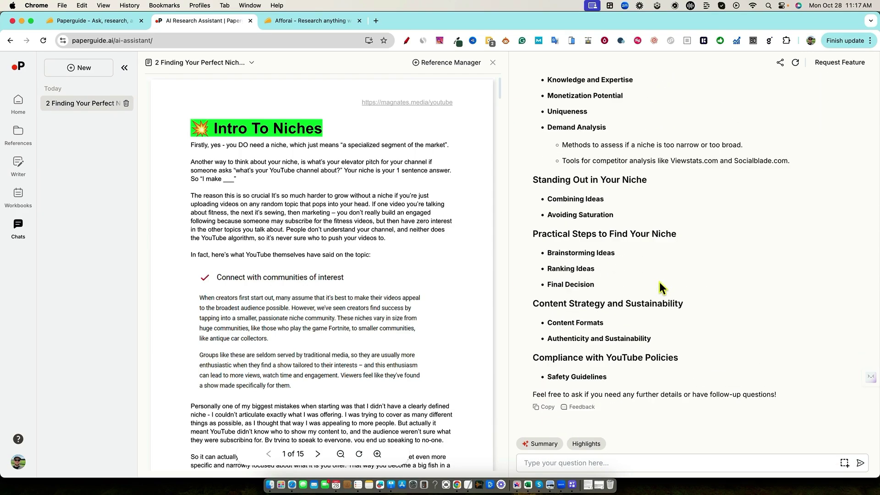
scroll(662, 288, "up", 20)
Step: Generate a Summary of the niche document in the chat and read its key sections
left_click(539, 443)
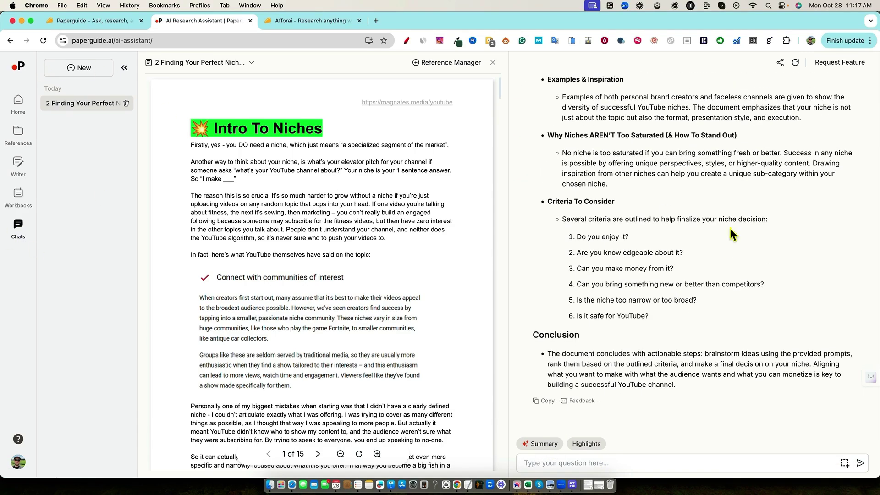
scroll(753, 306, "up", 8)
scroll(661, 318, "down", 3)
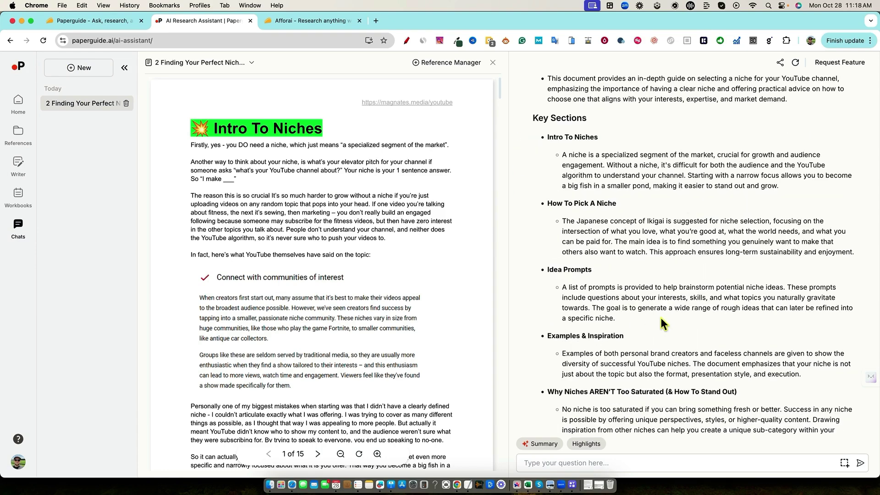
scroll(661, 318, "down", 5)
Step: Ask the chat for the 3 most important things to know about the book and review the answer
left_click(622, 464)
type("what is the most important 3 things I should know about the book")
key("Return")
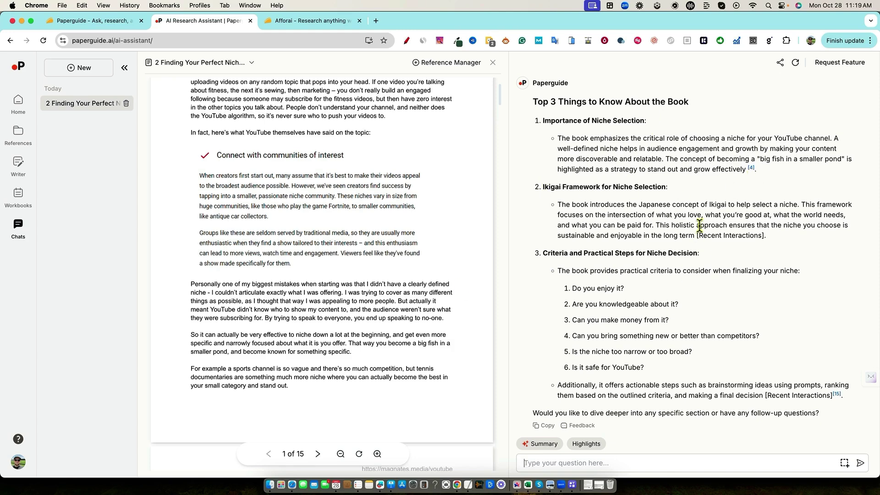
scroll(641, 257, "down", 1)
scroll(640, 345, "up", 10)
Step: Open the reference manager and add marketing journal articles as references
left_click(308, 20)
left_click(197, 21)
left_click(19, 130)
left_click(494, 209)
left_click(527, 353)
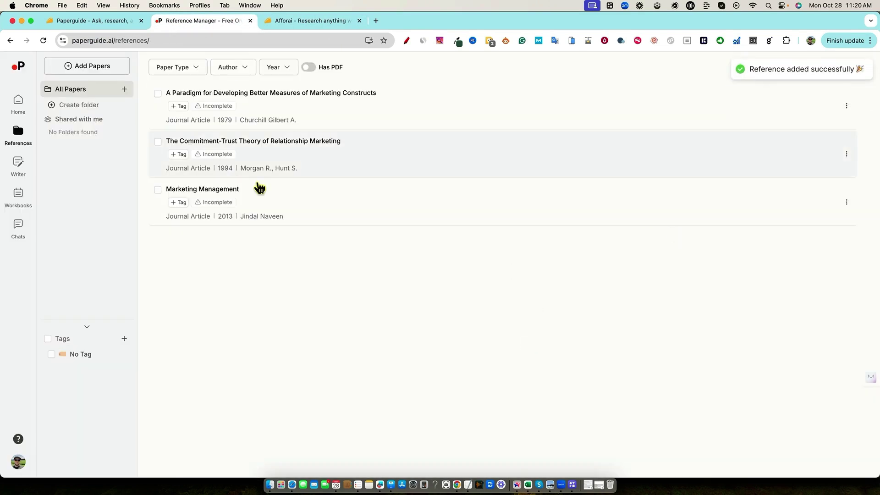
Step: Look through the source types offered for adding a reference manually, and close the list
left_click(247, 68)
left_click(87, 66)
left_click(118, 286)
scroll(474, 362, "down", 3)
scroll(474, 362, "up", 2)
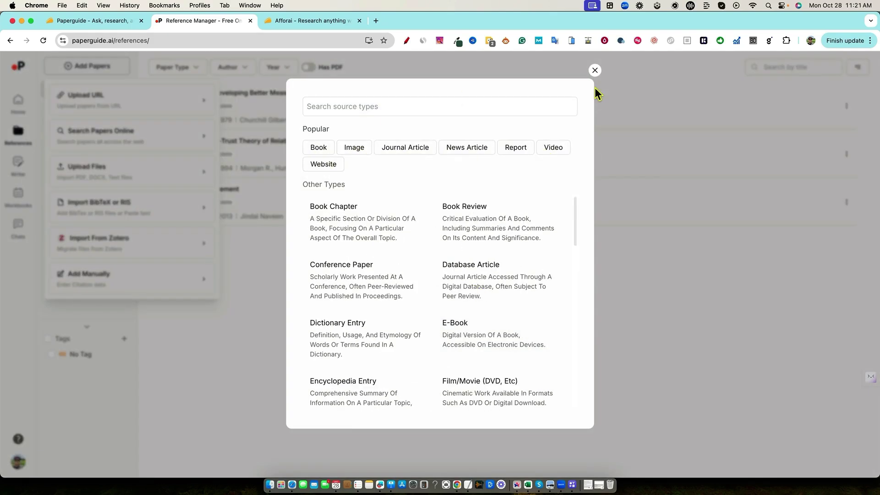
left_click(595, 71)
Step: Upload six YouTube PDFs to the reference manager, including 2 Finding Your Perfect Niche.pdf and 2 You Your Brand Your Channel.pdf
left_click(131, 170)
left_click(430, 252)
scroll(207, 259, "down", 3)
left_click_drag(129, 304, 413, 311)
left_click(789, 384)
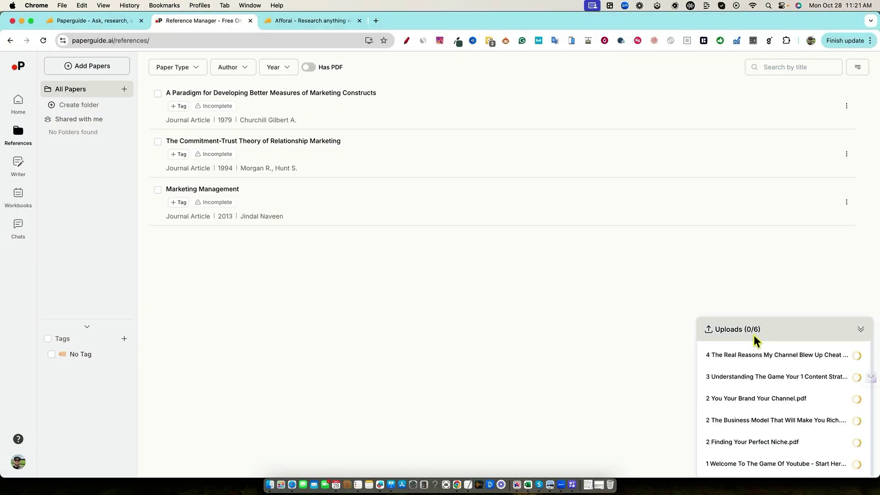
scroll(777, 365, "down", 2)
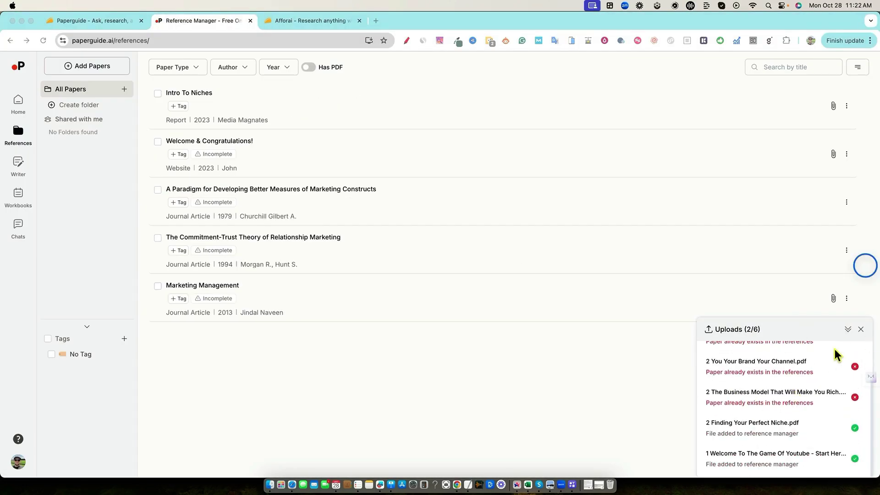
Step: View the citation of A Paradigm for Developing Better Measures of Marketing Constructs and the AI Summary options for Intro To Niches
left_click(414, 123)
left_click(570, 223)
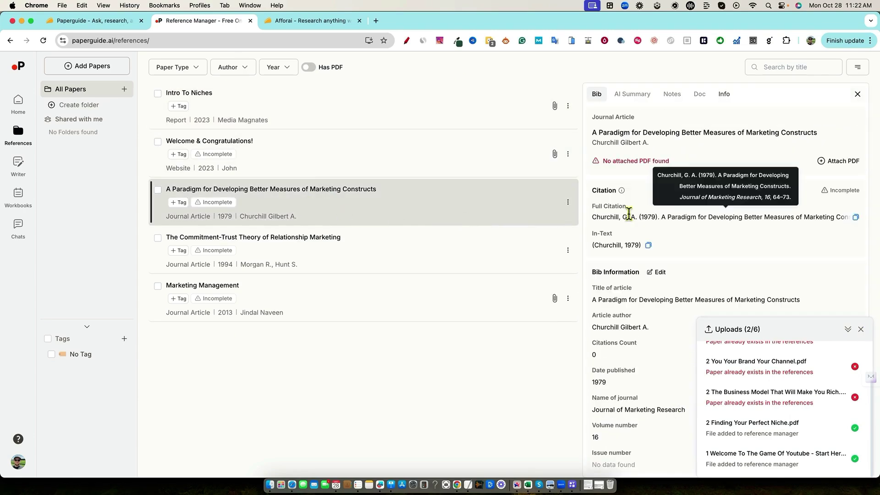
left_click(636, 94)
left_click(527, 114)
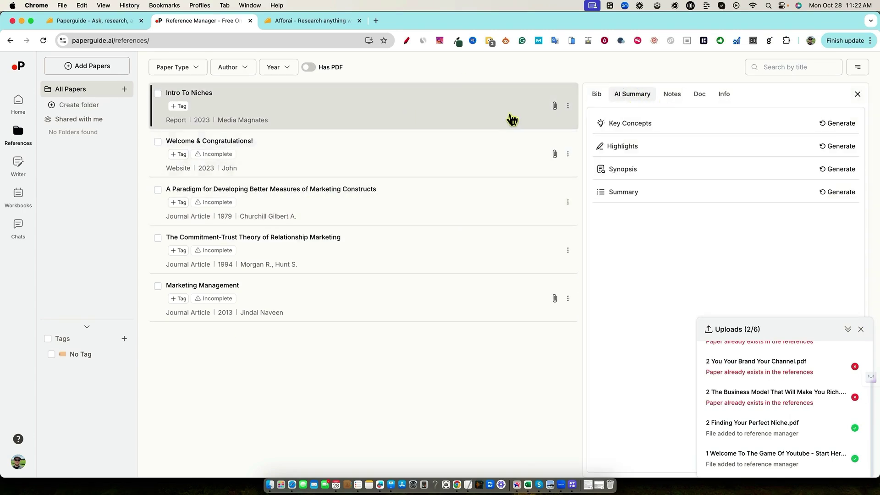
Step: Try to generate Key Concepts for the Marketing Management reference and open its attached PDF
left_click(558, 304)
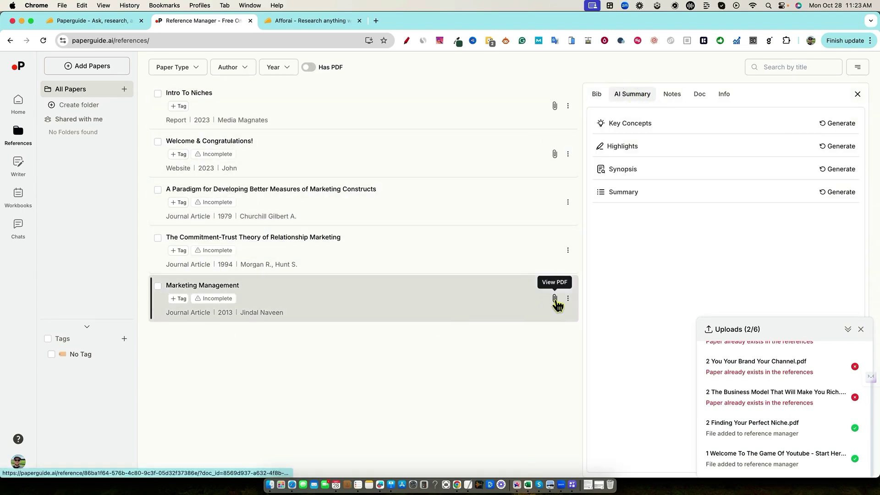
left_click(699, 95)
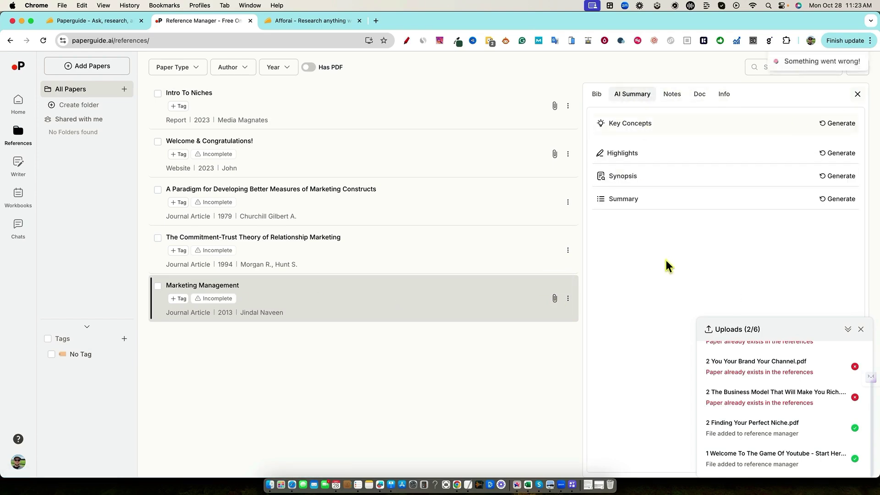
left_click(554, 298)
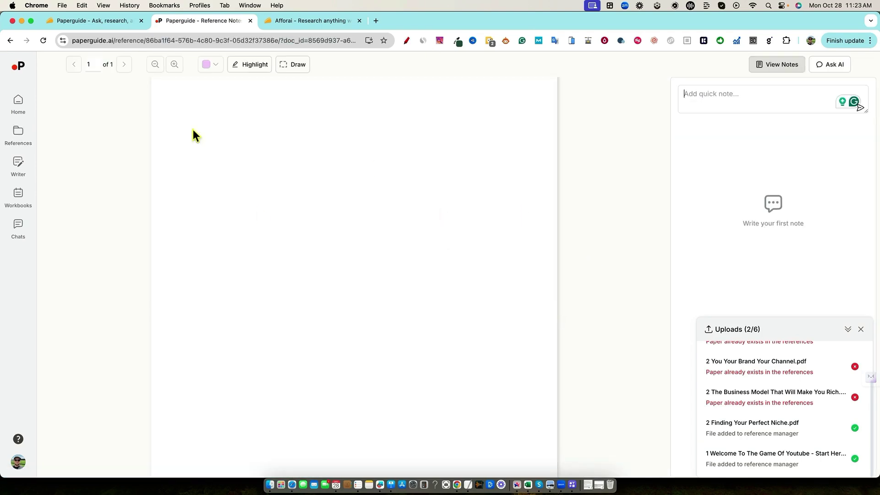
left_click(76, 66)
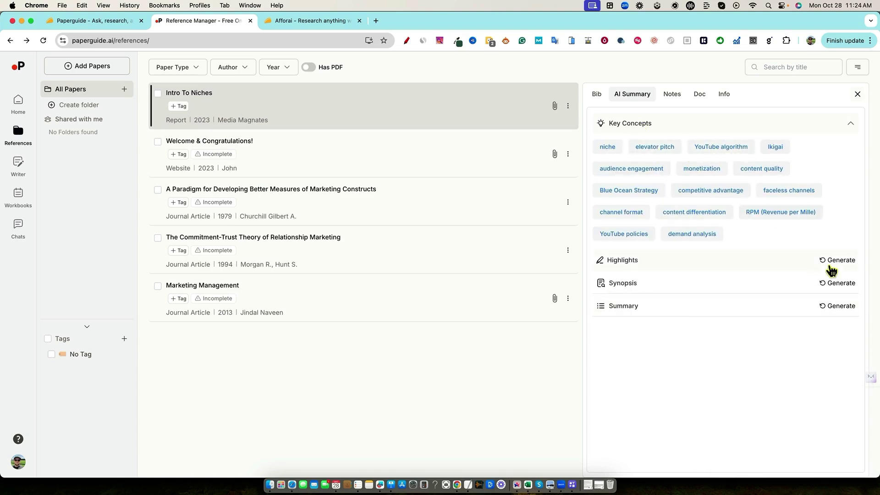
Step: Generate the Highlights, Synopsis and Summary for the Intro To Niches reference
left_click(833, 262)
left_click(837, 285)
scroll(729, 298, "down", 1)
left_click_drag(624, 294, 722, 306)
scroll(692, 261, "down", 15)
left_click(838, 464)
scroll(733, 275, "up", 15)
Step: Look up the YouTube algorithm key concept on Wikipedia and return to the bibliographic details of Intro To Niches
left_click(721, 146)
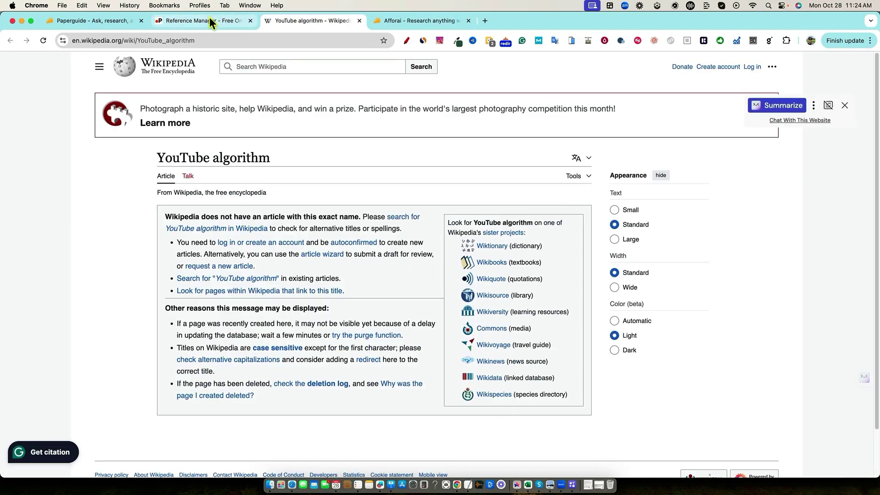
left_click(208, 20)
left_click(597, 94)
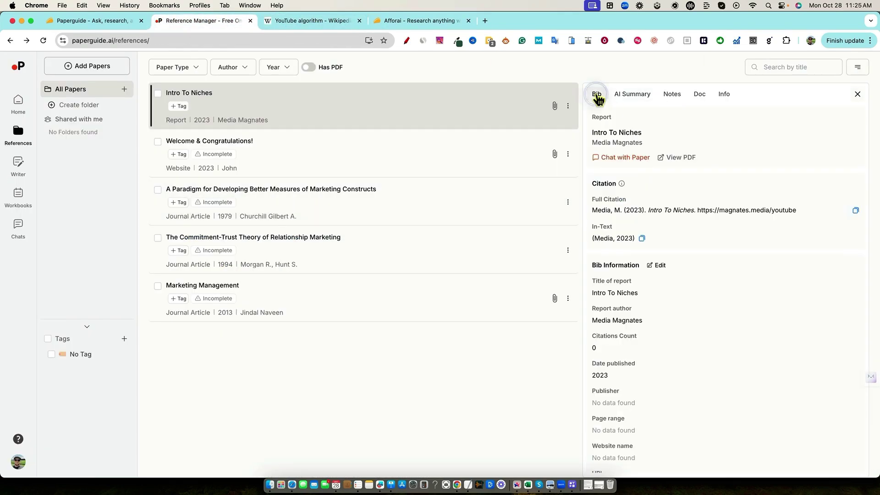
Step: Start a chat with the Intro To Niches paper and ask about the consequences of lacking a clearly defined niche on YouTube
left_click(626, 155)
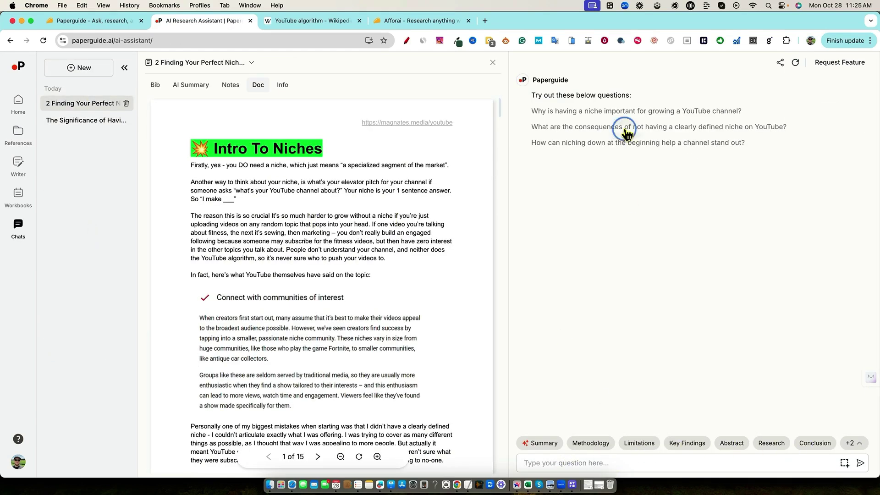
left_click(635, 127)
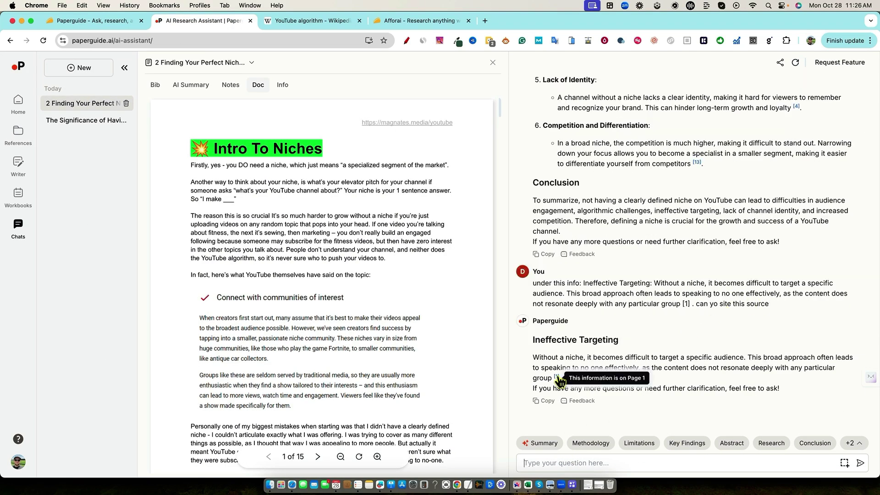
scroll(556, 316, "up", 4)
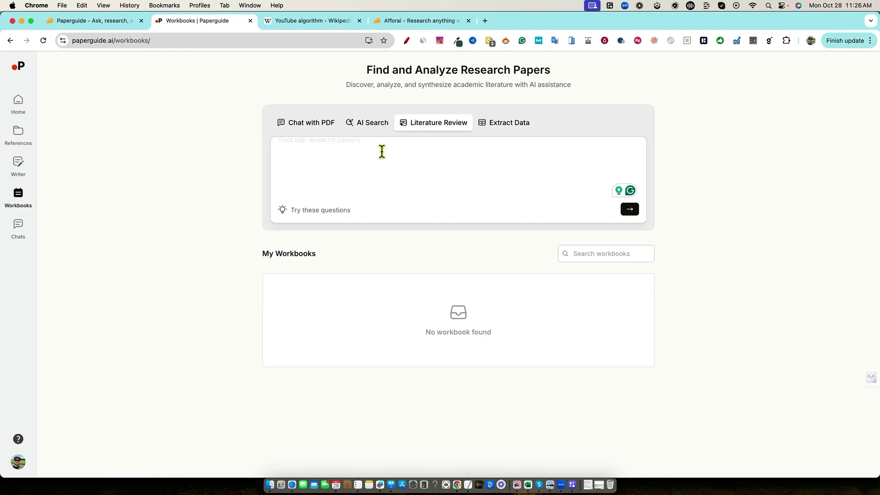
Step: Run a literature review for top email marketing research papers and view the export options with the Diversity and Consumption paper selected
left_click(630, 209)
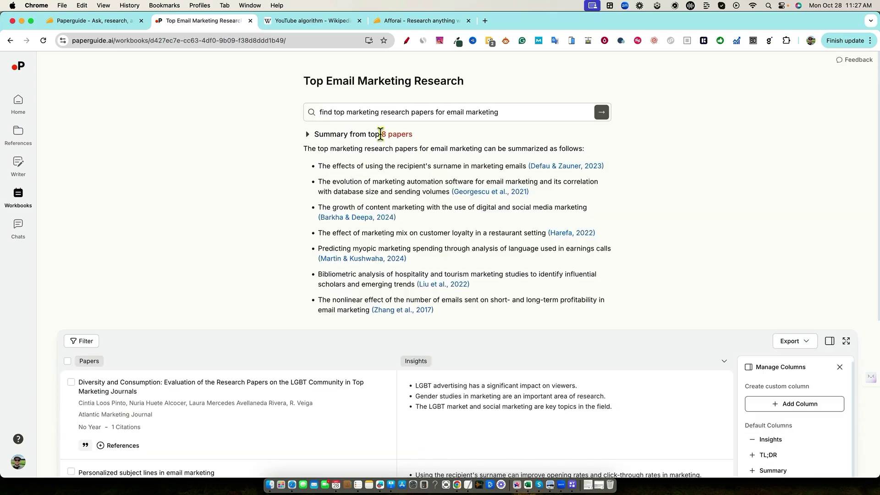
left_click(71, 207)
left_click(809, 168)
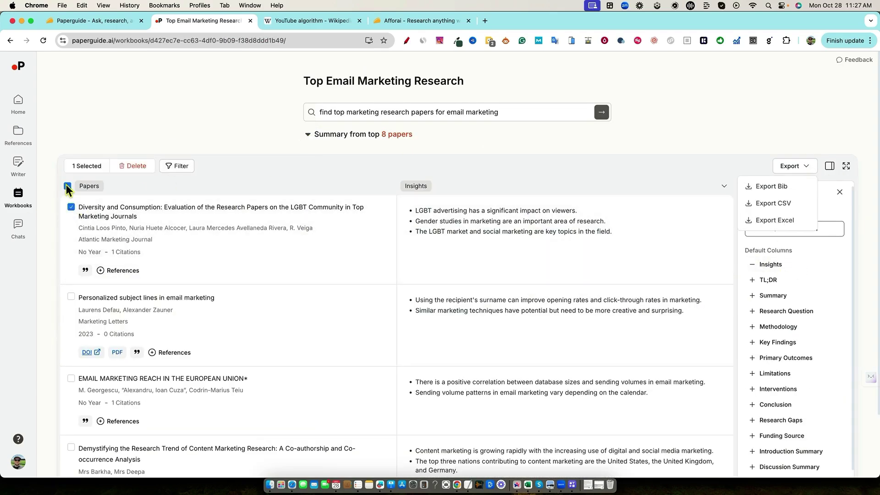
left_click(241, 127)
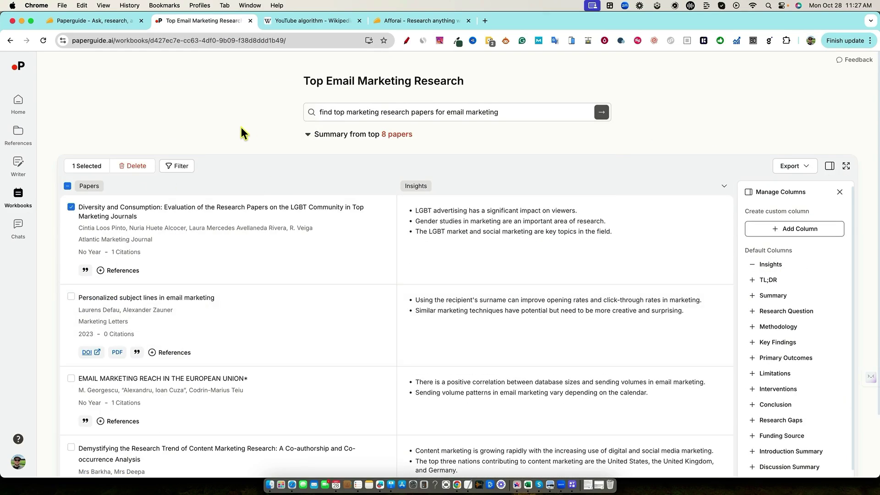
Step: Create a Writer document from the prompt "an essay about the benefits of email marketing for small business"
left_click(18, 165)
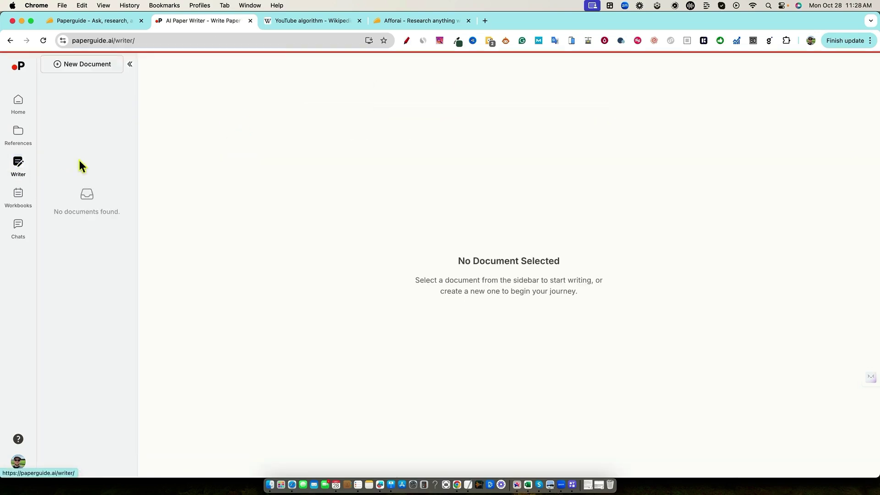
left_click(83, 64)
type("an essay about the benefits of email marketing for small business")
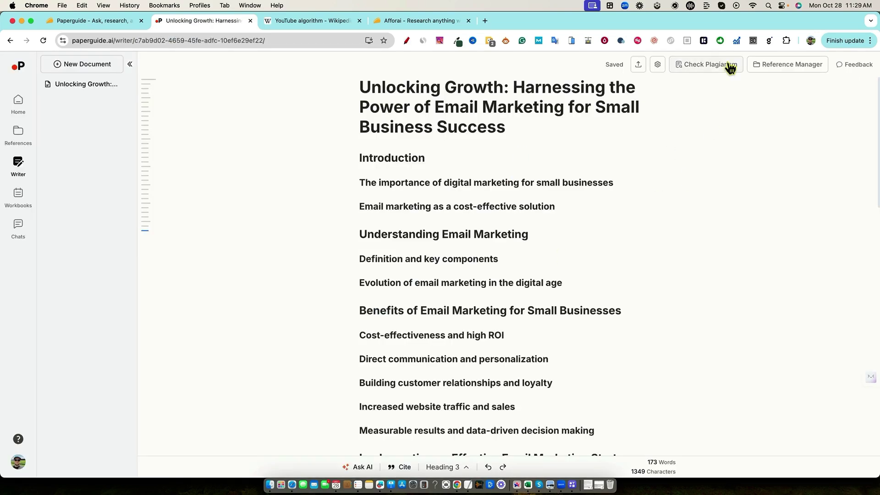
Step: Show the Reference Manager beside the essay and use Ask AI to rewrite the "Continuous improvement and adaptation" section in another tone
left_click(788, 65)
scroll(465, 220, "down", 15)
left_click_drag(464, 184, 267, 185)
left_click(305, 207)
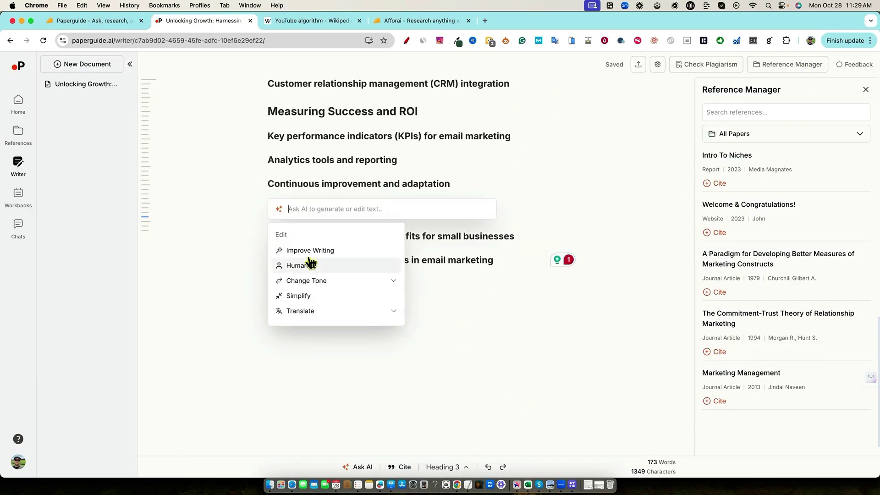
left_click(392, 283)
left_click(301, 205)
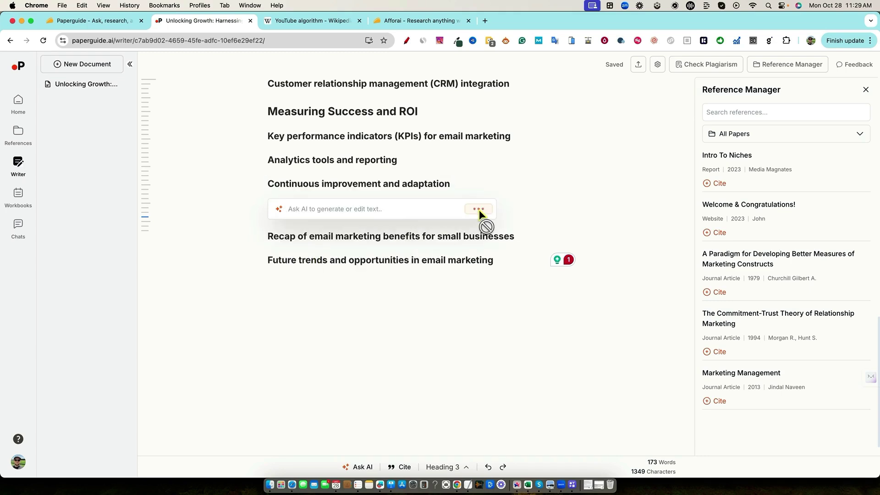
left_click(300, 353)
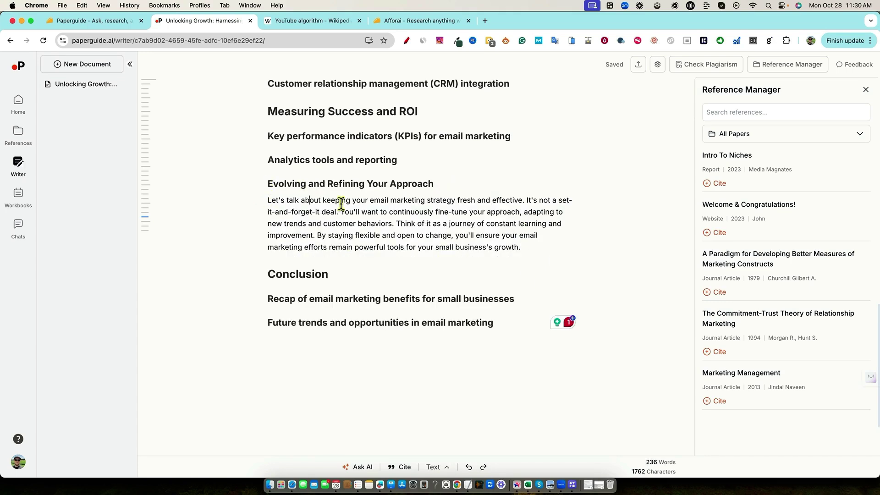
Step: Try further AI edits on the paragraph under Evolving and Refining Your Approach and on other parts of the essay
scroll(564, 293, "up", 1)
left_click_drag(522, 253, 268, 206)
left_click(337, 275)
scroll(318, 301, "down", 5)
left_click(486, 169)
scroll(522, 267, "up", 4)
scroll(522, 266, "down", 1)
left_click_drag(521, 322, 263, 275)
left_click(337, 255)
scroll(350, 271, "down", 3)
scroll(349, 321, "down", 3)
left_click(278, 378)
scroll(371, 203, "up", 15)
left_click_drag(269, 108, 447, 422)
left_click(518, 182)
Step: Check the Paperguide deal page on AppSumo against the email marketing essay open in the Writer
left_click(94, 21)
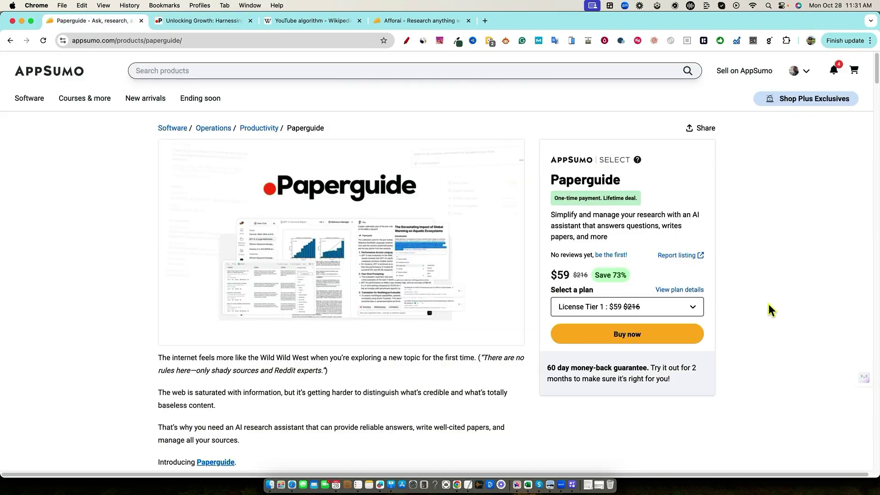
left_click(200, 23)
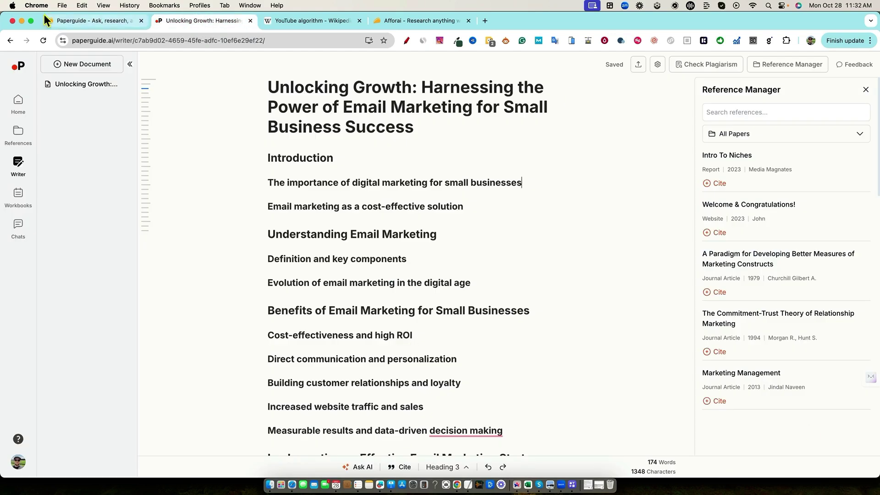
left_click(65, 21)
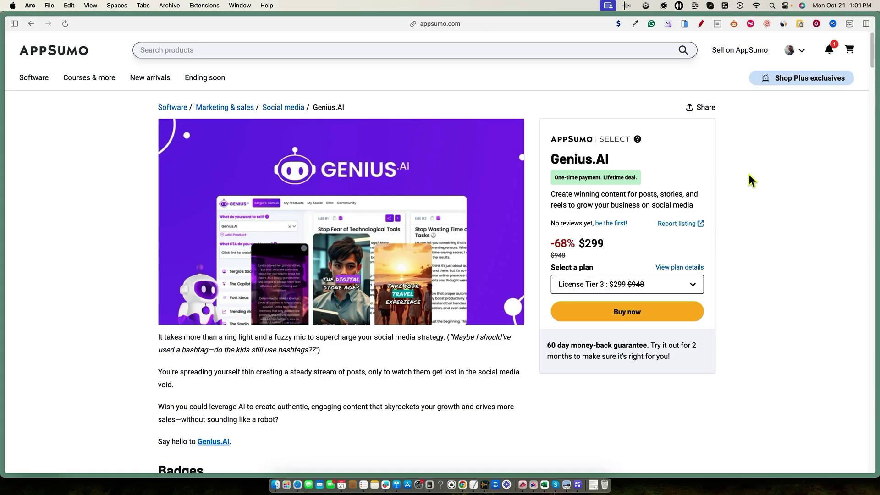
Step: Examine the Genius.AI listing on AppSumo and compare the features of its license tiers
scroll(570, 383, "down", 20)
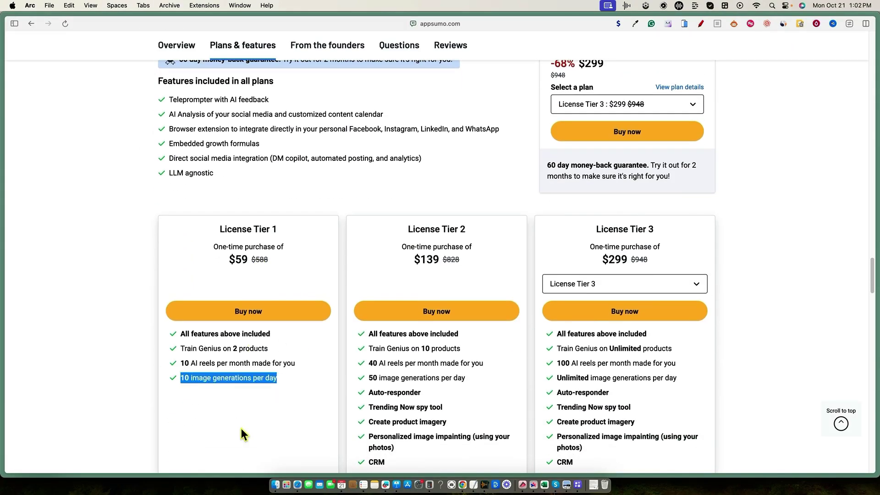
left_click(425, 247)
scroll(431, 310, "down", 3)
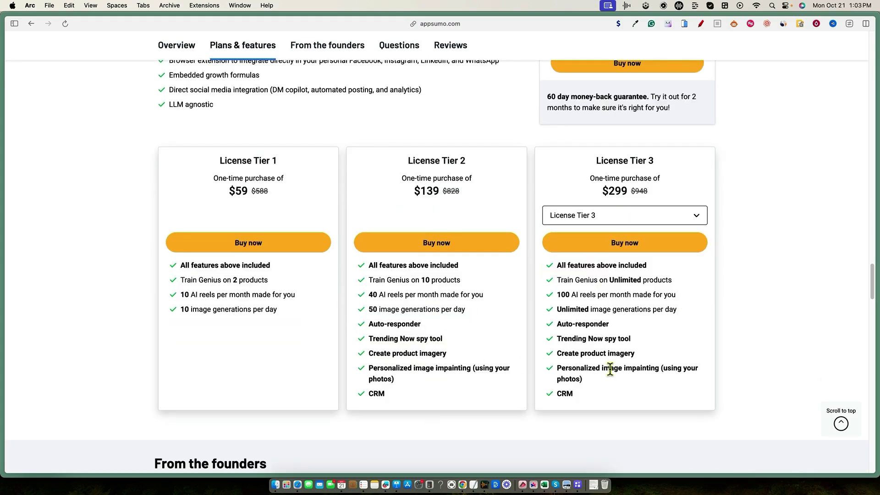
triple_click(628, 299)
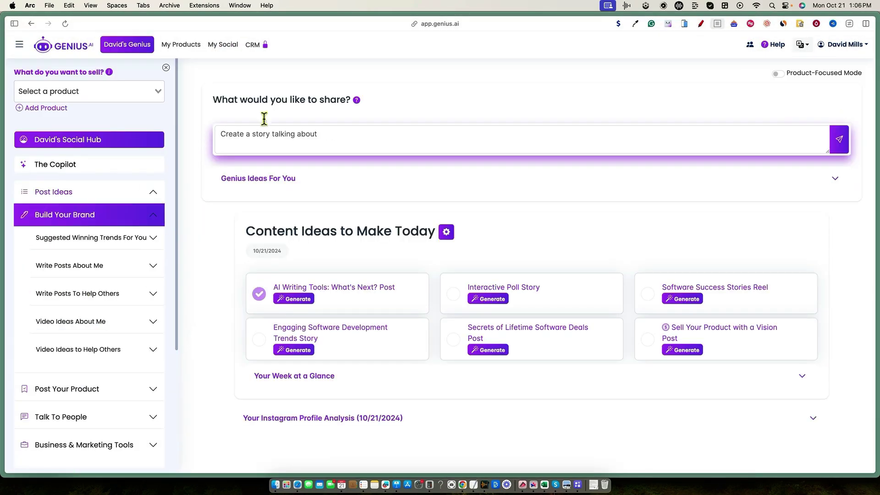
Step: Look at the messages and calendar of the Learnwirereviews Facebook page in Genius.AI's social section
left_click(223, 44)
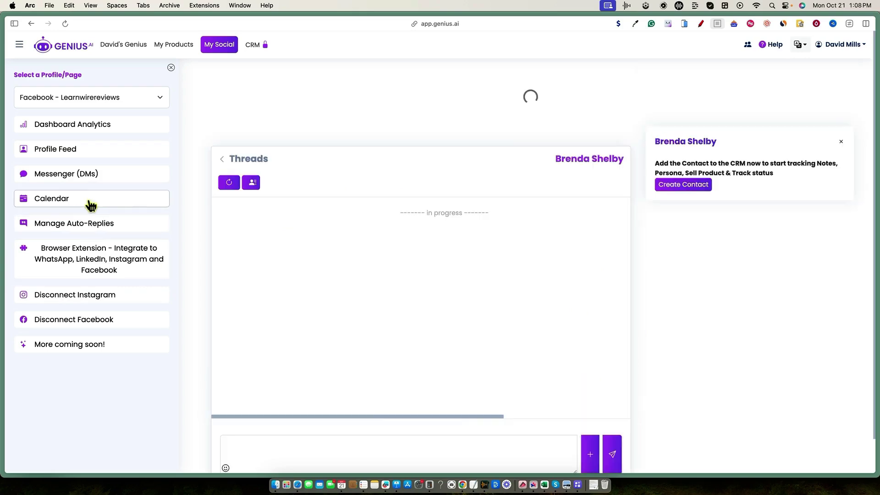
left_click(91, 202)
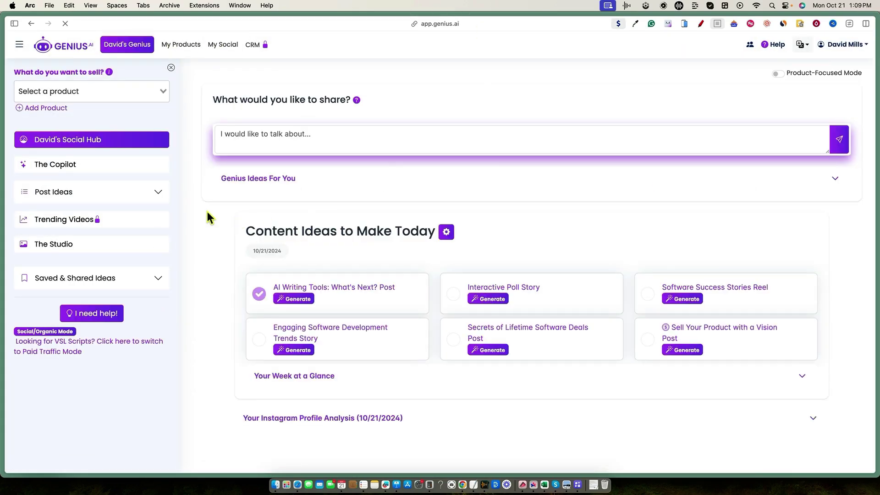
Step: Expand the post ideas, generate the Secrets of Lifetime Software Deals post and review the resulting content
left_click(158, 192)
left_click(493, 350)
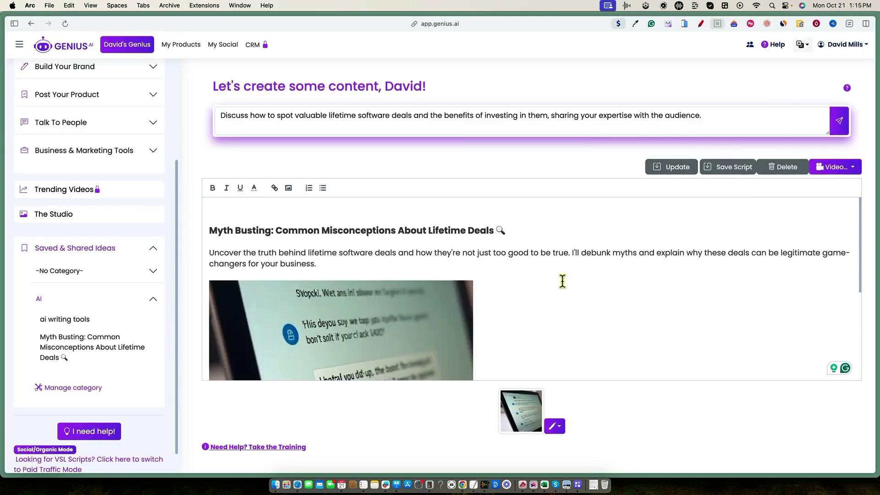
scroll(562, 280, "down", 3)
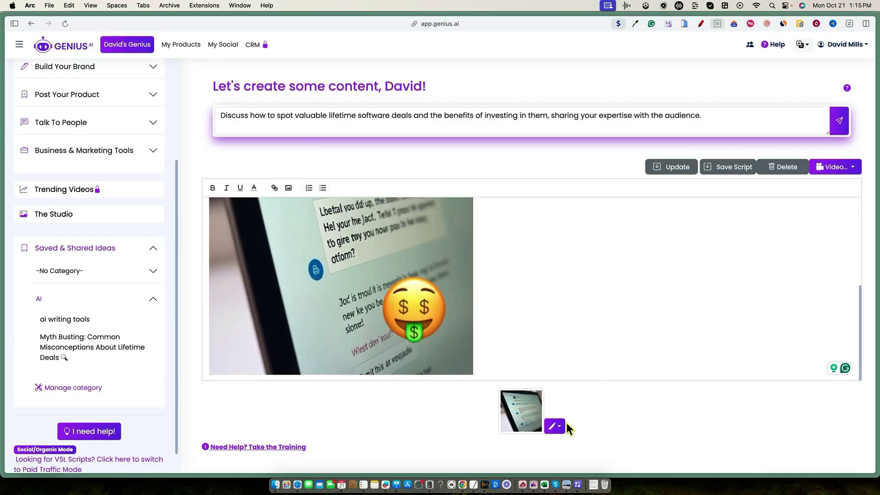
scroll(626, 368, "up", 3)
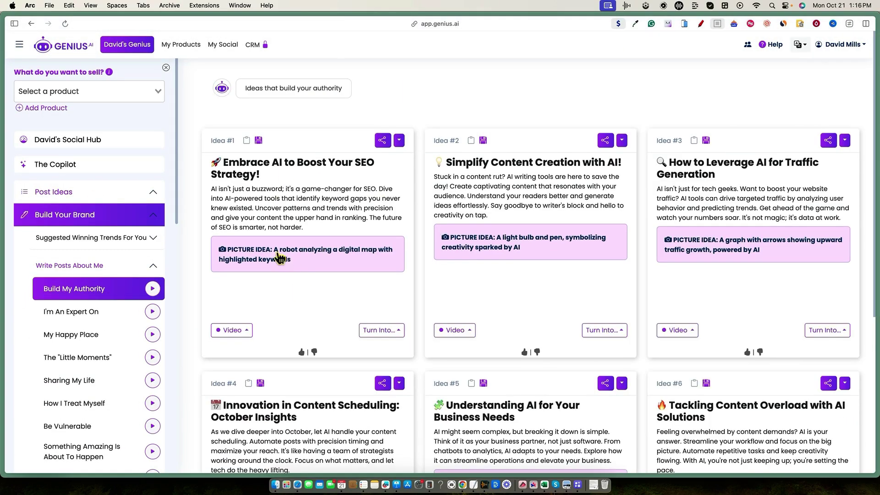
Step: Generate Build My Authority ideas from Write Posts About Me and look through the resulting posts
left_click(279, 257)
scroll(463, 308, "down", 5)
scroll(398, 174, "up", 5)
type("Mak")
type("e")
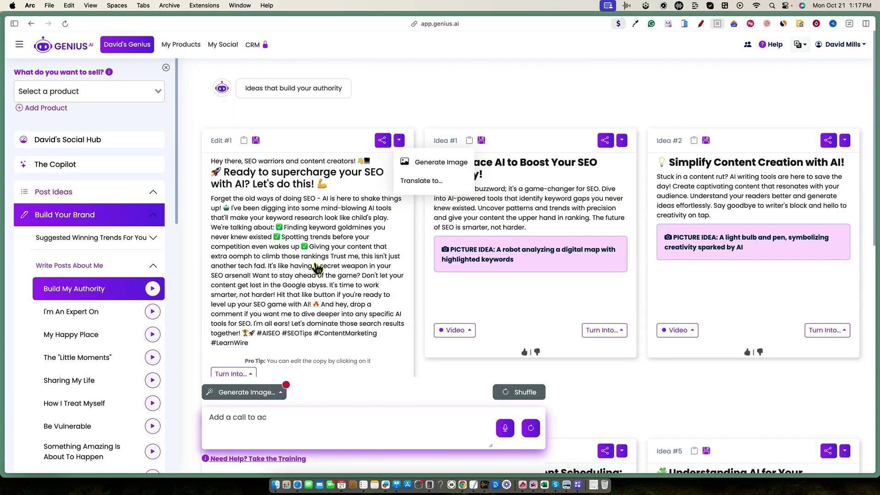
Step: Generate an image for the SEO post in Edit #1 and publish it to the Learnwirereviews Facebook page
left_click(244, 392)
left_click(257, 340)
scroll(281, 241, "down", 6)
scroll(281, 242, "up", 6)
left_click(383, 139)
left_click(398, 139)
left_click(397, 369)
left_click(308, 226)
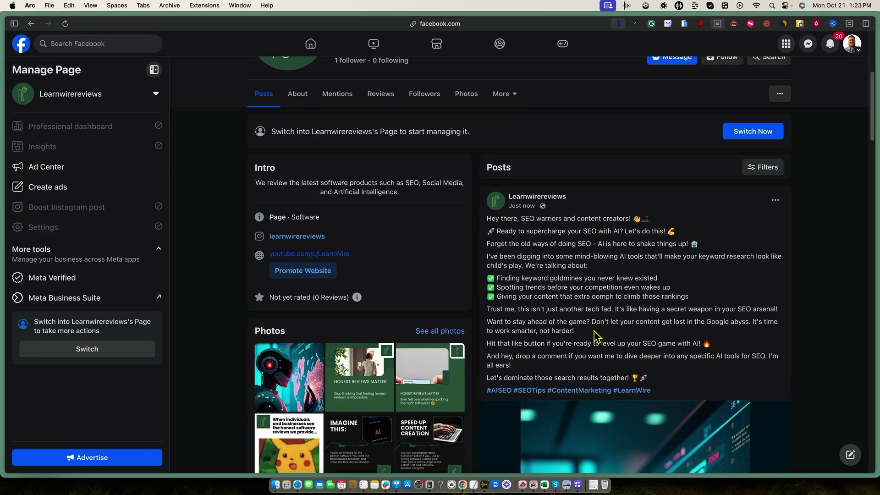
scroll(595, 337, "down", 5)
scroll(530, 251, "up", 7)
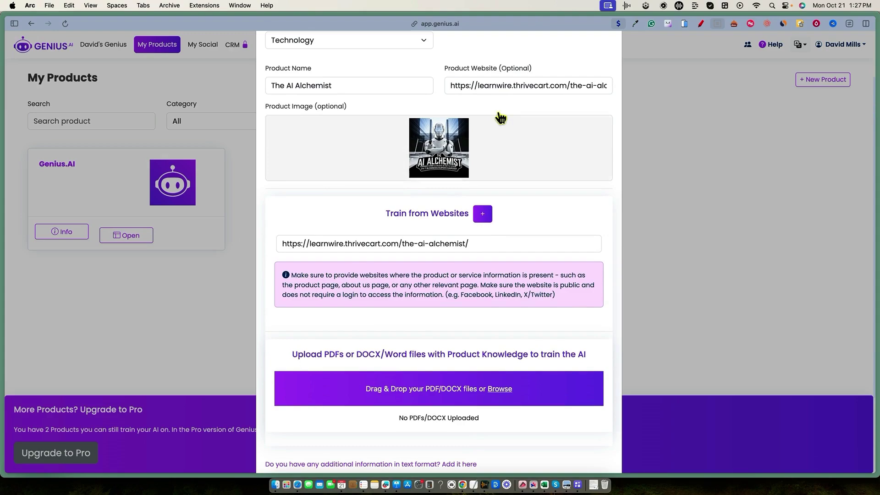
Step: Review The AI Alchemist product's website training settings and the post written from its Boost Creativity with AI angle
scroll(501, 117, "down", 4)
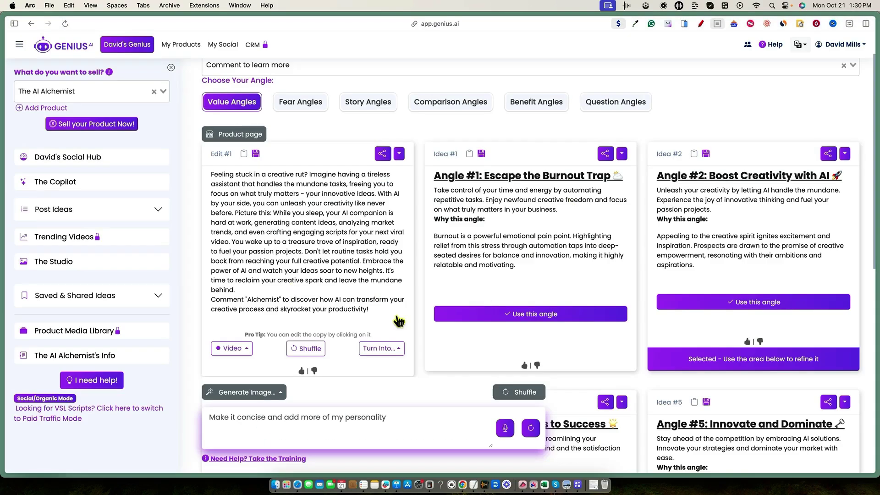
type("age my audience at the end of the post")
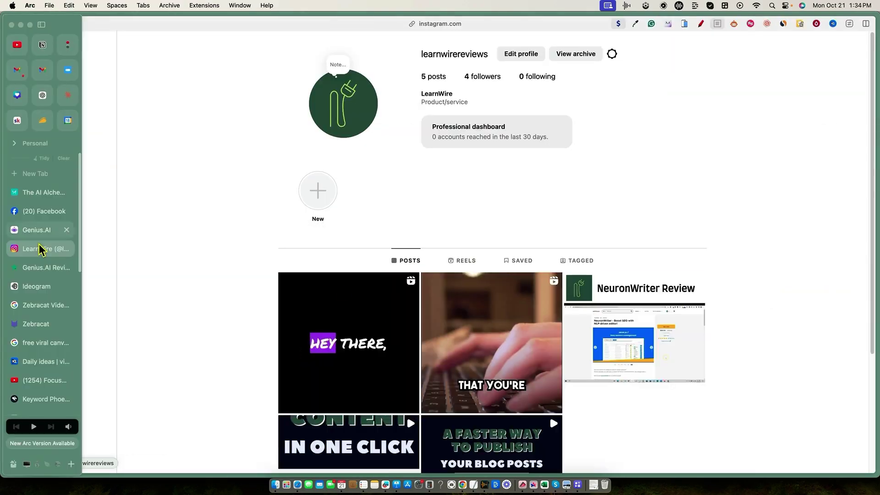
Step: Switch from the LearnWire Instagram profile to the Genius.AI deal page and examine License Tier 4
left_click(40, 249)
left_click(625, 267)
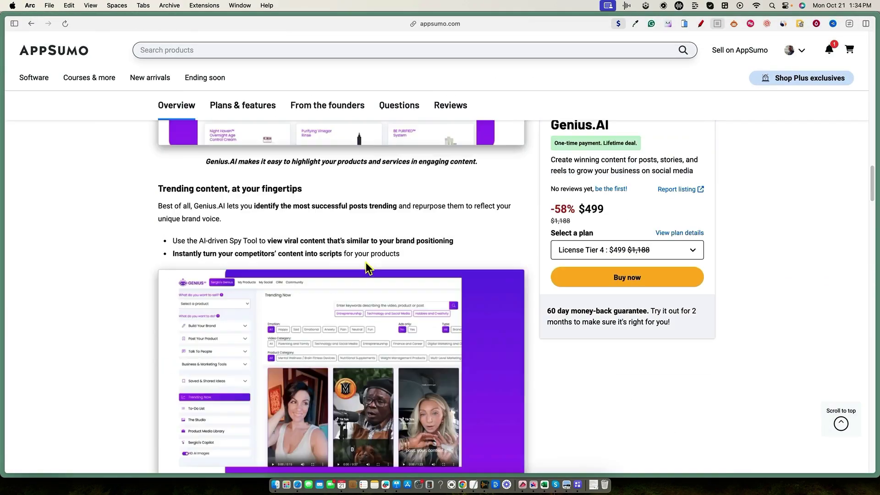
scroll(614, 365, "up", 5)
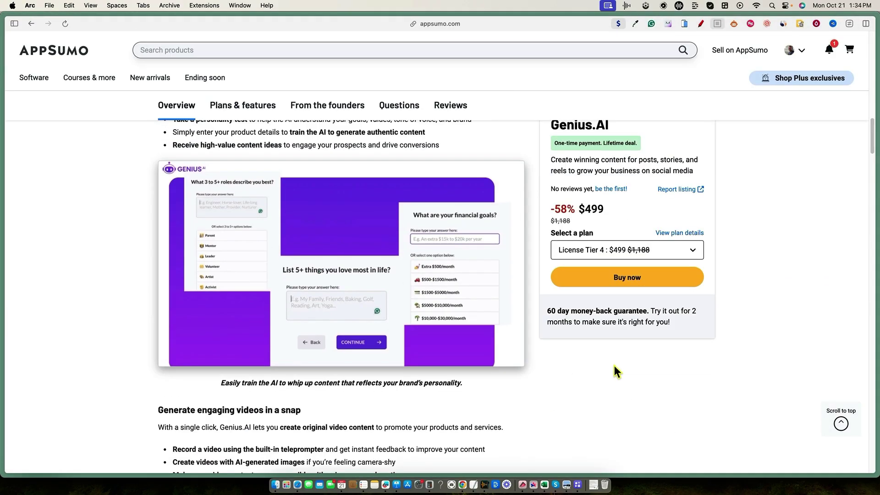
left_click(287, 197)
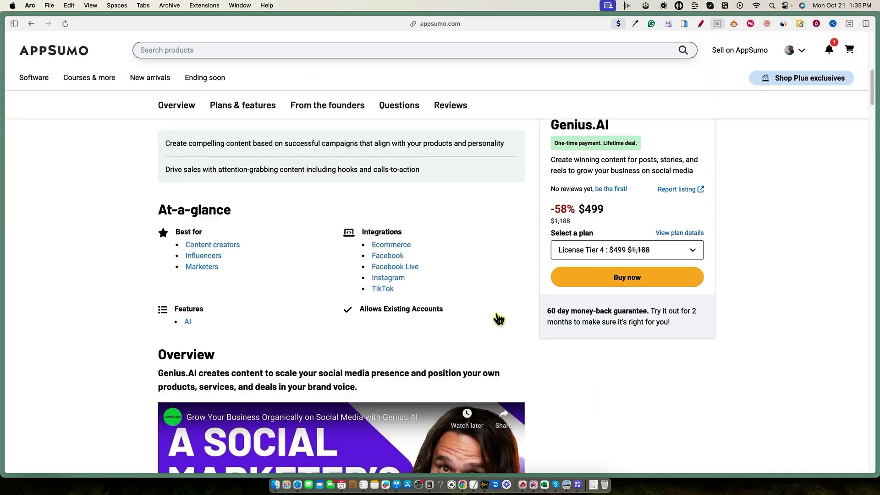
scroll(497, 315, "up", 15)
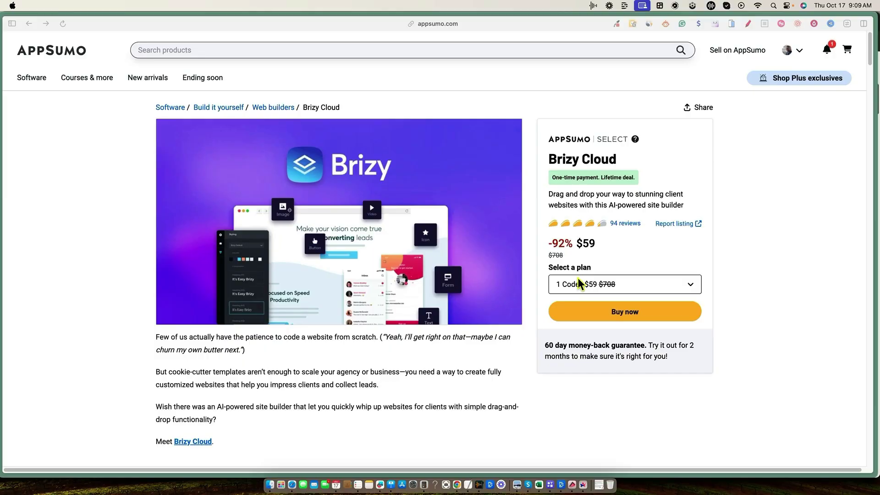
Step: Look over the Brizy Cloud deal and complete Brizy's onboarding survey, giving appsumo as the way it was found
scroll(407, 370, "down", 1)
scroll(395, 275, "up", 1)
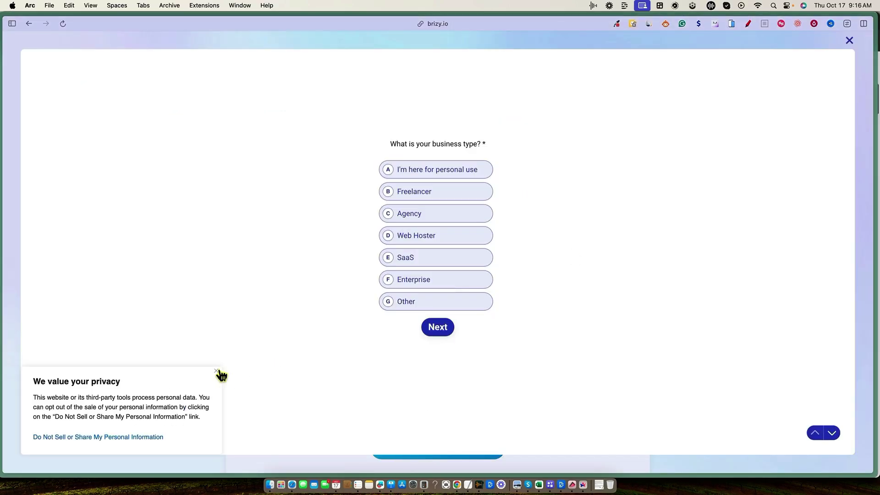
left_click(217, 370)
left_click(448, 213)
left_click(427, 341)
left_click(474, 180)
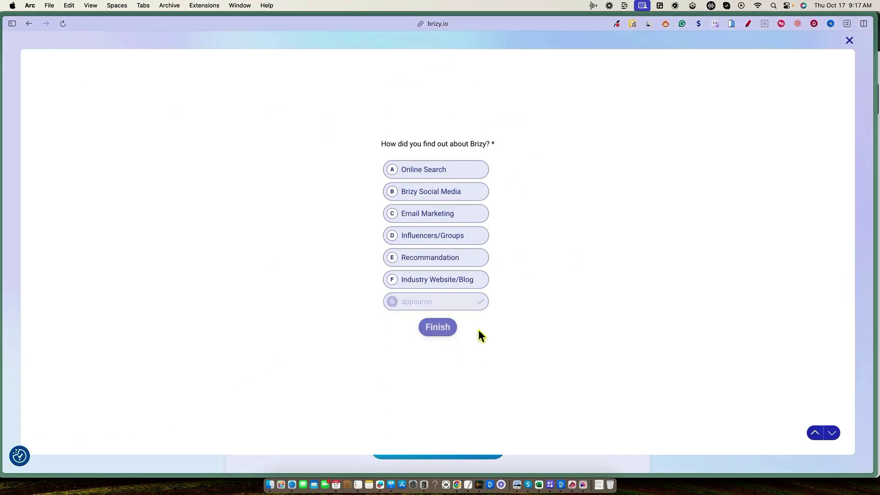
left_click(463, 301)
left_click(438, 326)
left_click(849, 41)
Step: Create a new Website & Landing Page project in Brizy using the Generate with AI starting method
scroll(438, 233, "down", 4)
scroll(546, 326, "up", 3)
scroll(546, 326, "up", 2)
left_click(430, 255)
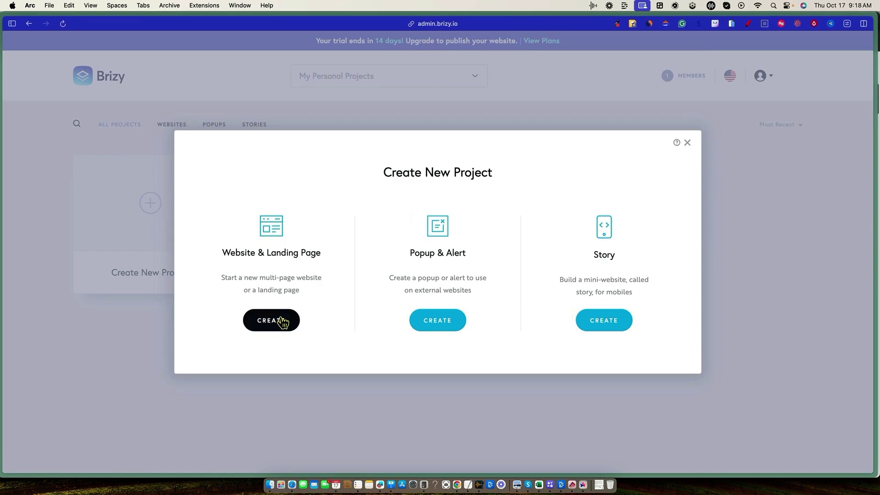
left_click(283, 322)
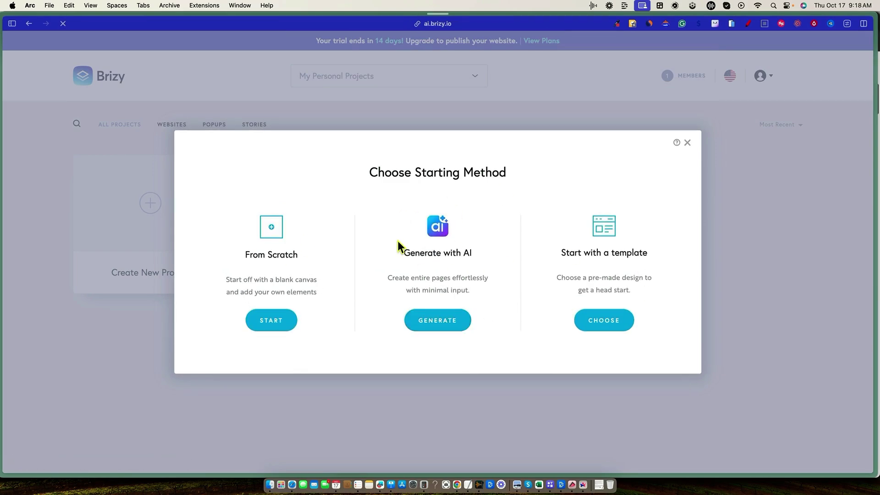
left_click(437, 320)
Step: Name the AI-generated site YogaKrush and pick a yoga industry for it
left_click(628, 249)
type("YogaKrush")
key("Return")
left_click(617, 307)
left_click(617, 237)
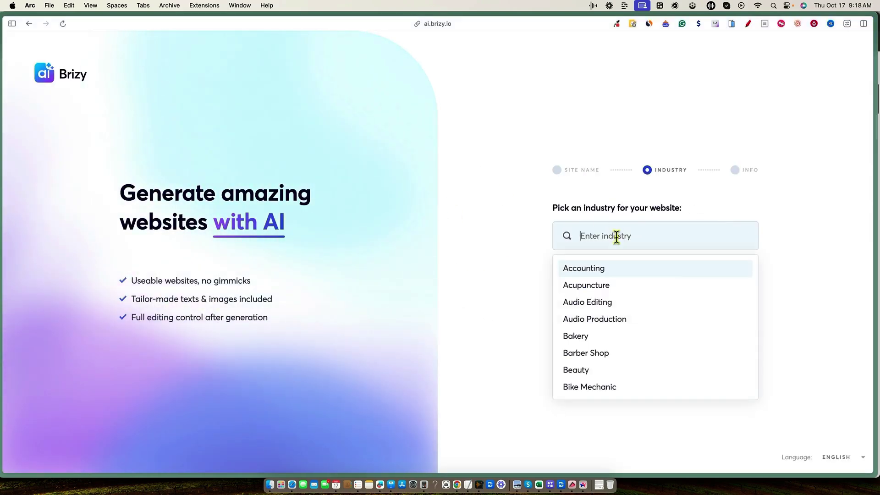
type("yoga")
left_click(595, 286)
left_click(616, 307)
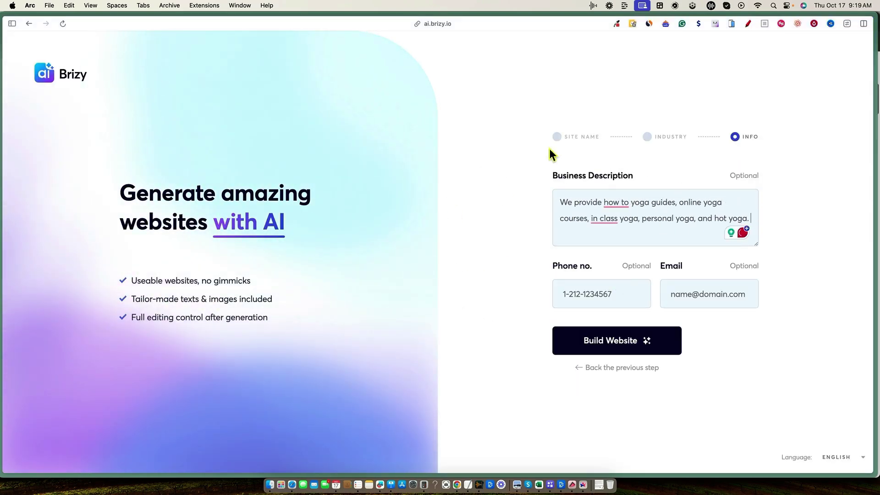
Step: Add "We also provide yoga instructor certification courses and certificates." to the business description and build the website
left_click(617, 340)
left_click(636, 239)
type("We also provide yoga instructor certification courses and certificates.")
left_click(616, 341)
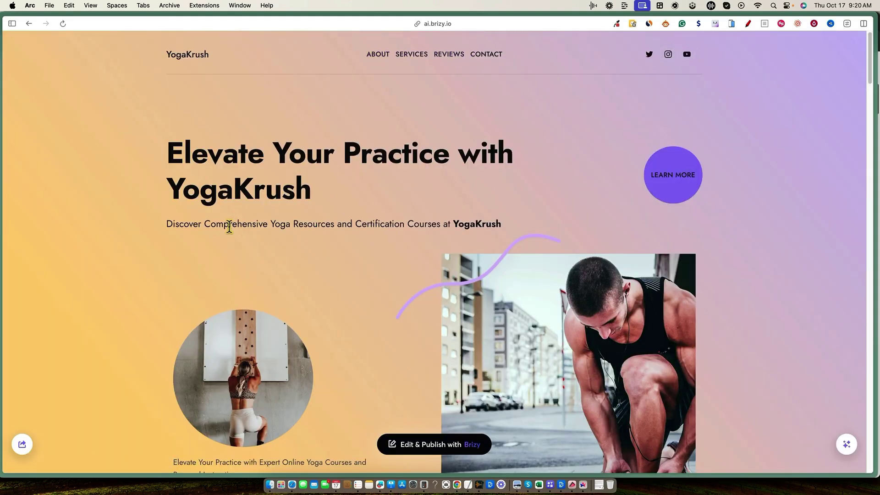
Step: Look through the generated YogaKrush home page and create an editable Brizy project from it
scroll(231, 228, "down", 10)
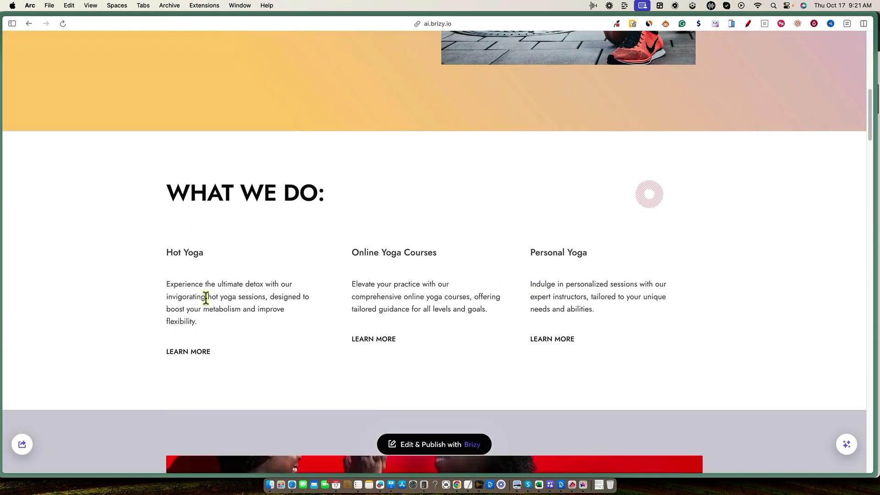
scroll(177, 158, "down", 20)
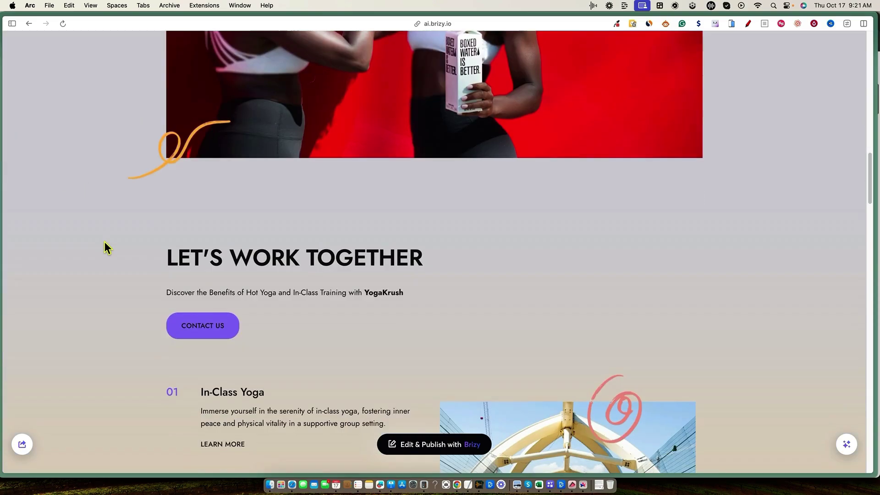
scroll(523, 348, "down", 20)
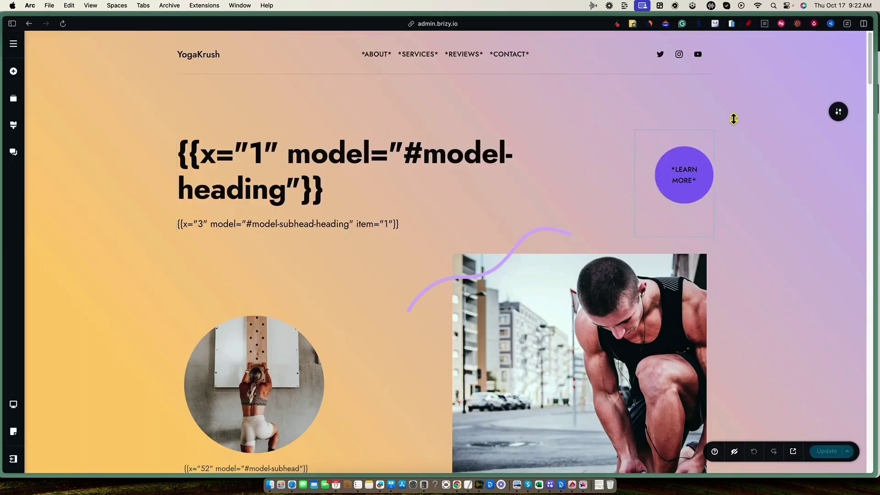
Step: Set the height of the round image under the hero subheading to 334 px
scroll(296, 213, "down", 3)
left_click(286, 227)
left_click(274, 320)
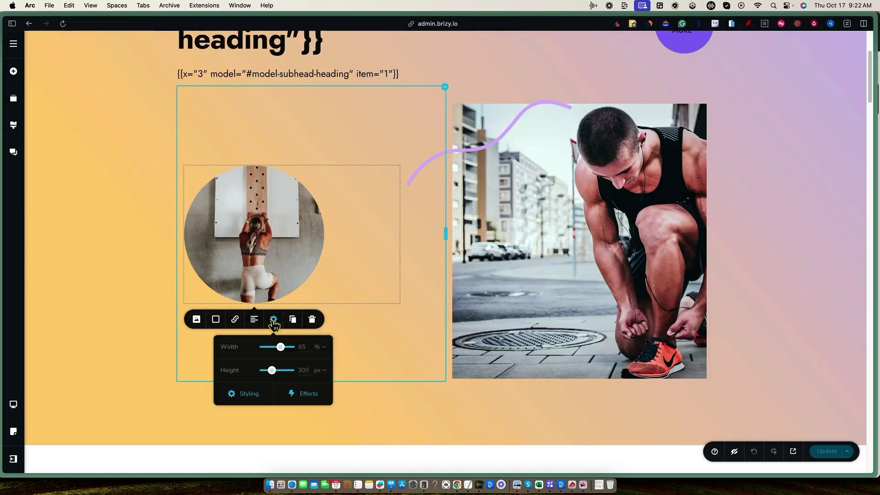
left_click_drag(271, 370, 273, 370)
Step: Review the round image's styling options and apply the Bounce entrance effect to it
left_click(244, 394)
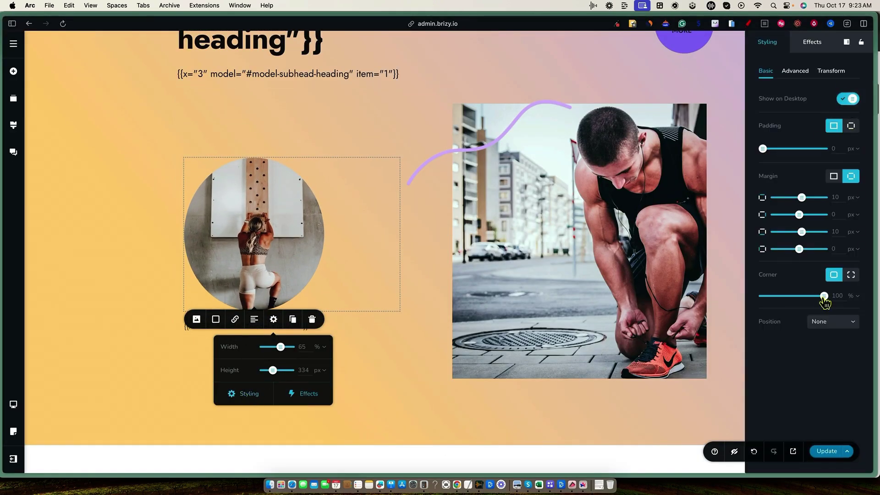
left_click(812, 42)
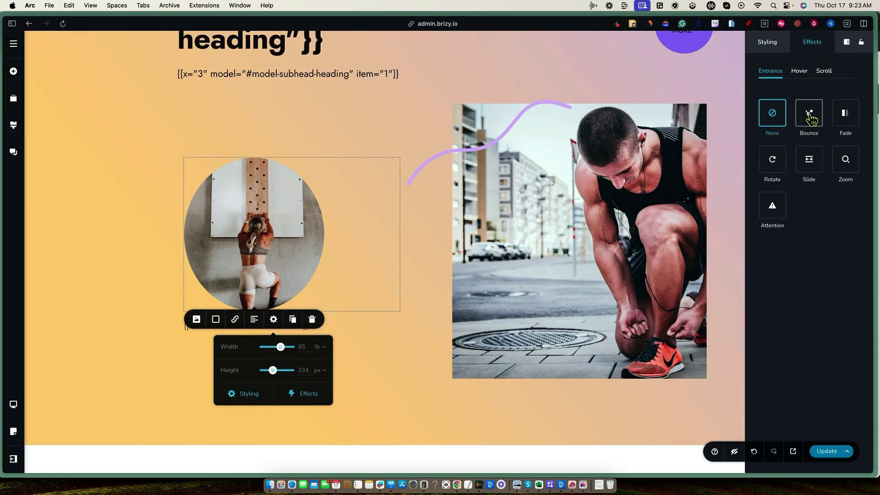
left_click(813, 117)
Step: Try a different colour setting on the round image and undo it
left_click(285, 270)
left_click(216, 327)
left_click_drag(244, 378, 178, 365)
key("super+z")
left_click(377, 120)
left_click(68, 6)
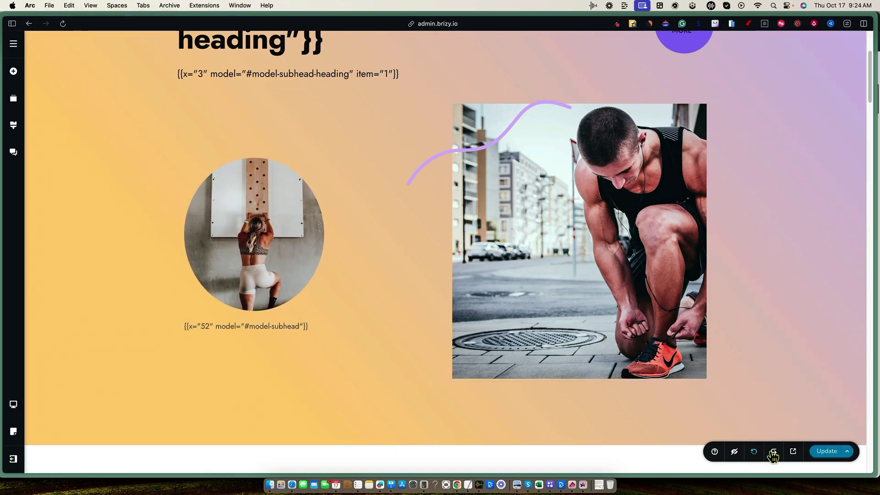
Step: Mask the round image with a many-pointed star badge shape
scroll(269, 160, "down", 8)
scroll(247, 313, "up", 5)
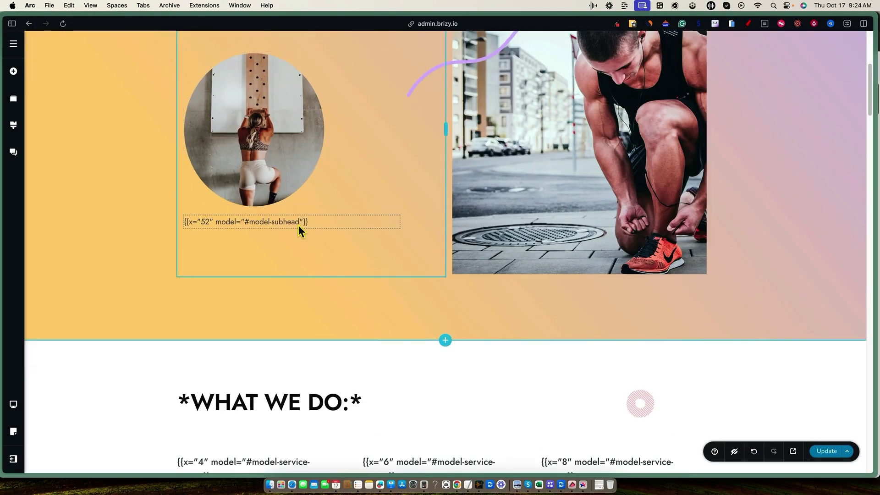
left_click(271, 177)
left_click(197, 223)
left_click(197, 247)
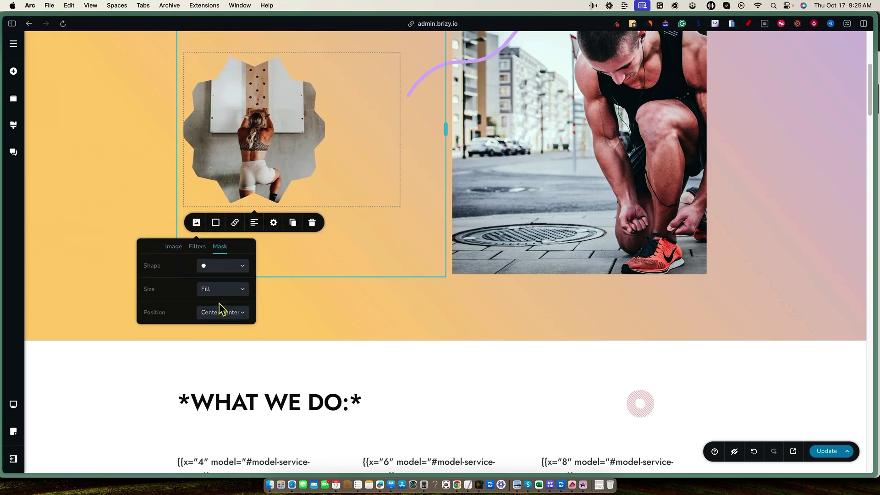
Step: Remove the picture from the star-masked image and check the media library for a replacement
left_click(173, 246)
left_click(236, 261)
left_click(223, 283)
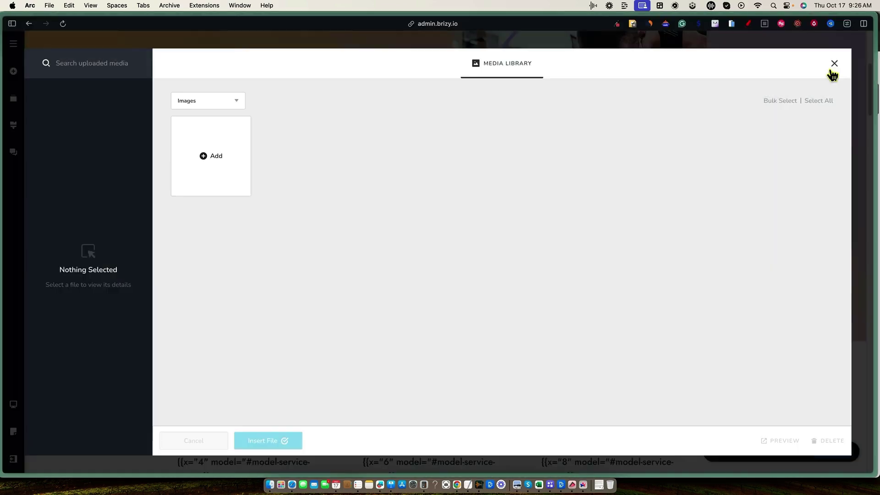
left_click(835, 63)
scroll(294, 230, "up", 1)
left_click(103, 163)
Step: Add a new Image element below the subhead text in the hero's image column
left_click(14, 71)
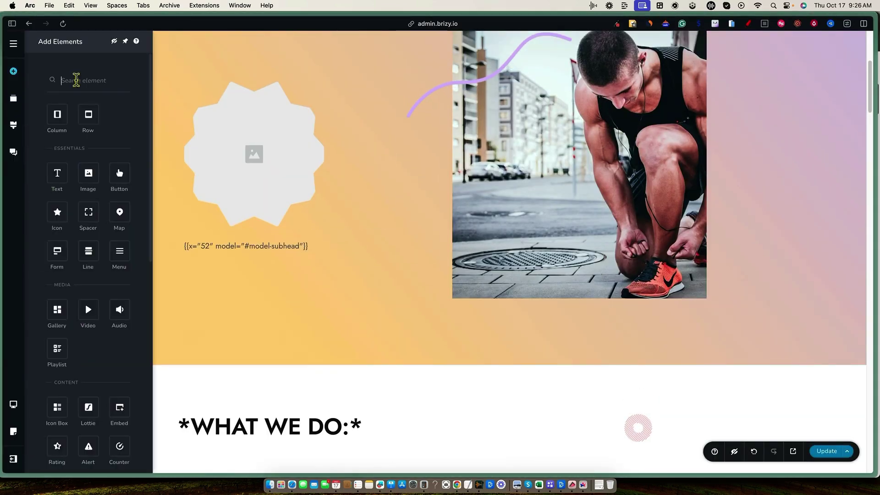
left_click_drag(88, 174, 244, 295)
scroll(115, 427, "down", 10)
left_click(323, 305)
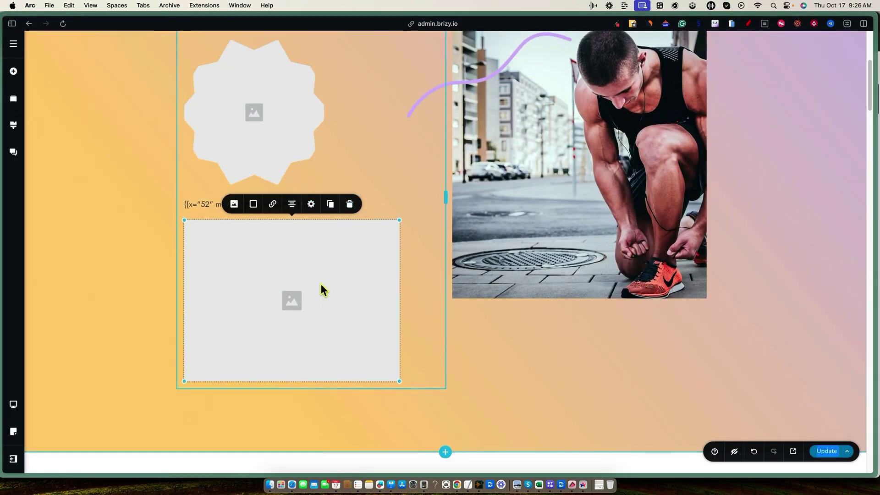
Step: Check the media library for a picture for the new image placeholder, without inserting one
left_click(235, 205)
left_click(249, 142)
left_click(173, 377)
left_click(193, 441)
left_click(136, 331)
Step: Insert a page from the Petgo layout as new blocks in the home page
scroll(136, 331, "up", 5)
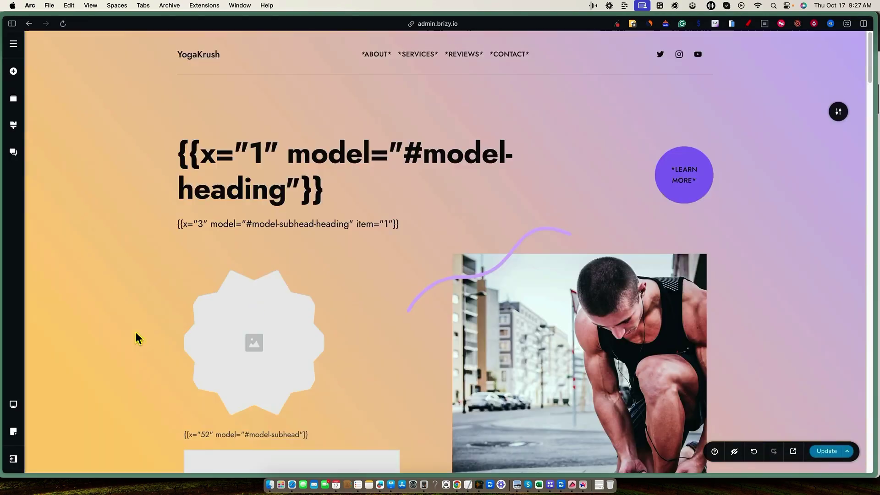
scroll(136, 332, "down", 13)
left_click(413, 221)
scroll(791, 303, "up", 5)
scroll(252, 348, "down", 10)
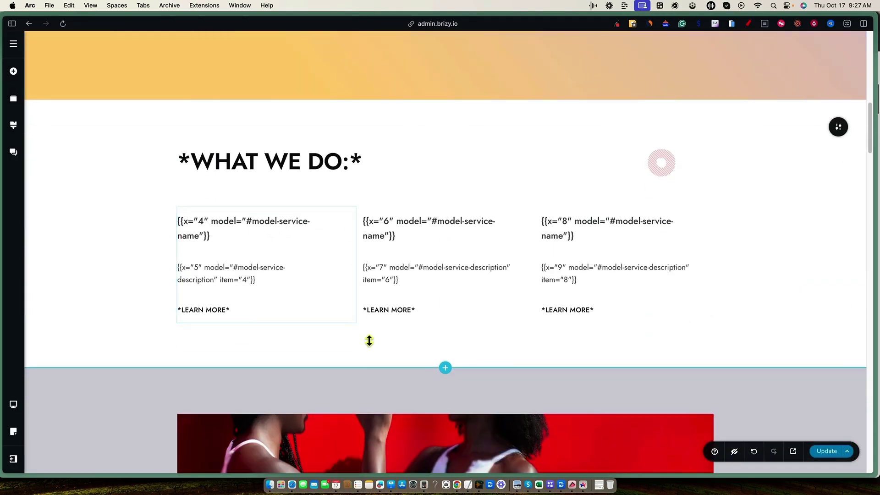
left_click(444, 226)
left_click(424, 73)
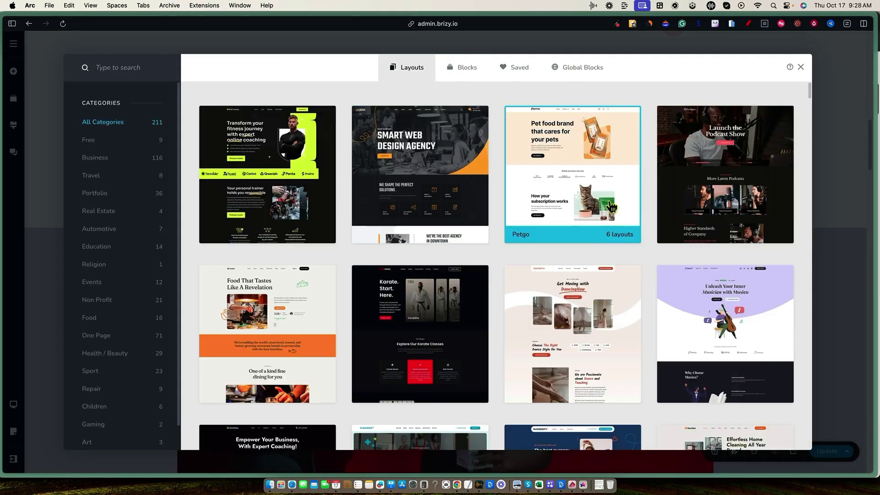
left_click(595, 214)
left_click(517, 253)
left_click(655, 435)
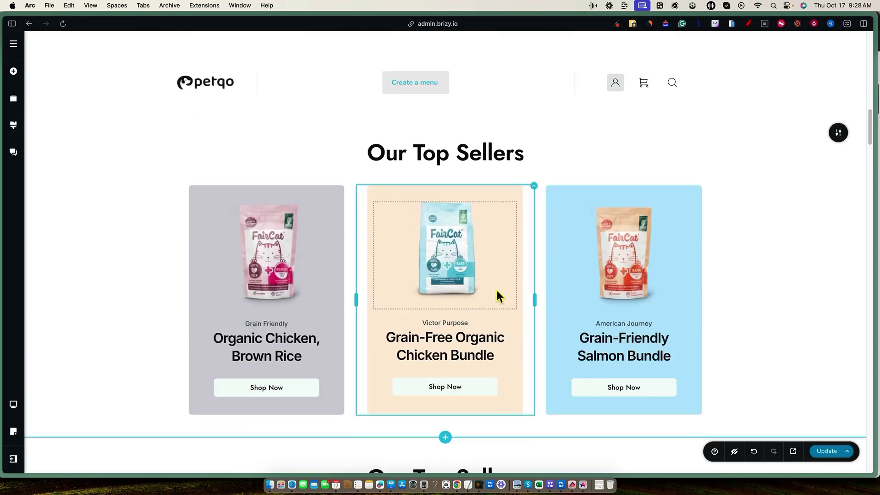
Step: Insert the dark "Subscribe for a monthly roundup of best bits & trivia" block below the hero section
scroll(540, 226, "down", 10)
left_click(445, 272)
scroll(498, 187, "down", 10)
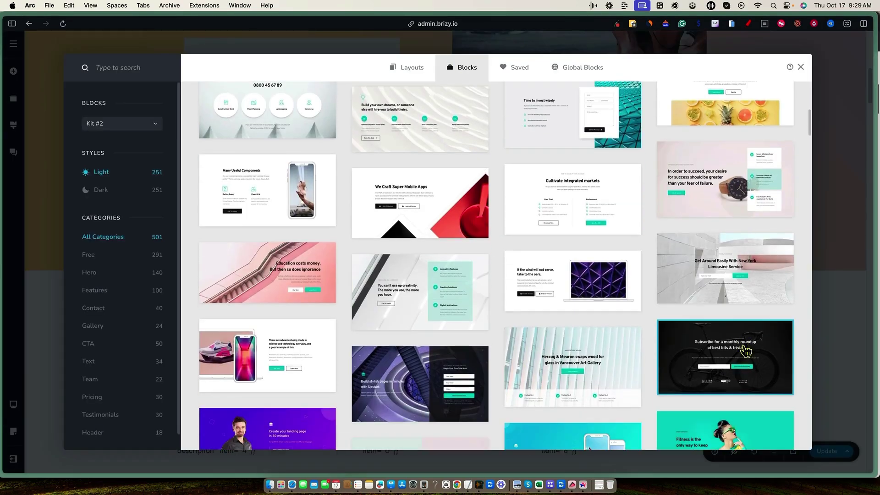
left_click(746, 347)
Step: Inspect the settings of the newsletter form's subscribe button and Email Address field
scroll(601, 328, "down", 5)
left_click(596, 324)
left_click(583, 291)
left_click(401, 319)
left_click(399, 290)
Step: Change the global Heading 1 typography to a wide, heavy display font
left_click(13, 125)
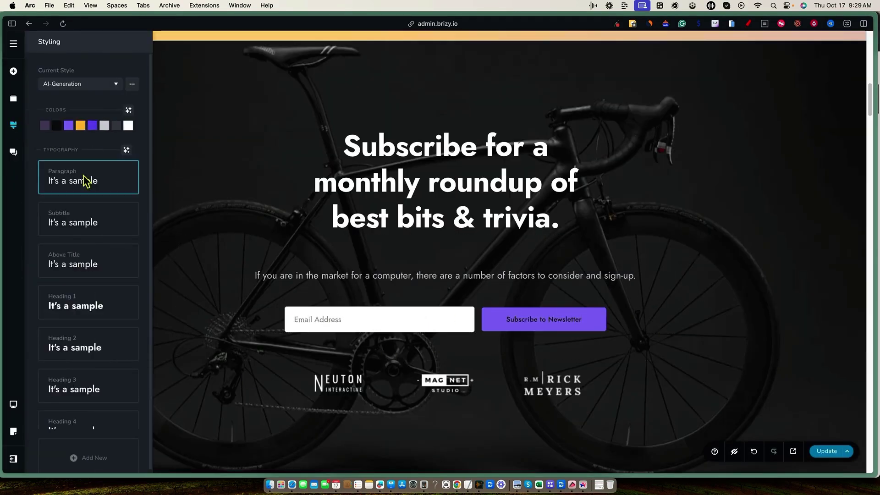
left_click(82, 309)
left_click(77, 207)
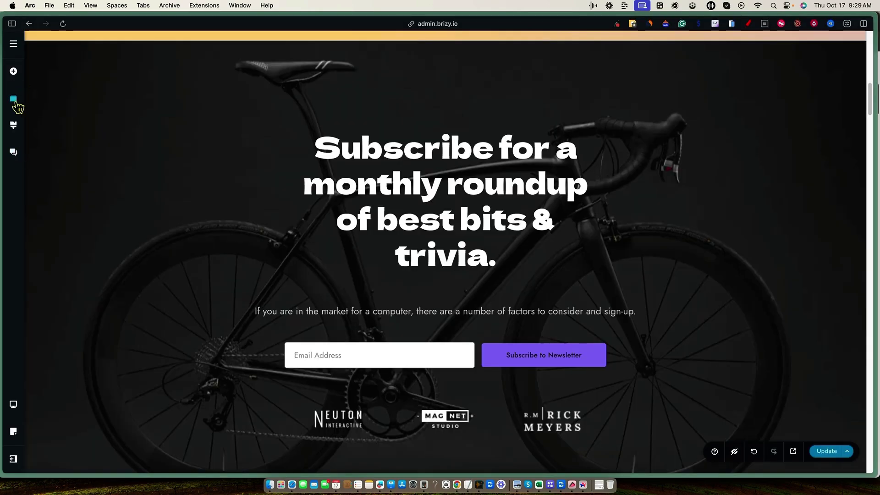
Step: Move the newsletter subscription block above the hero section and review the order of the remaining blocks
left_click(14, 99)
left_click_drag(97, 189, 94, 118)
left_click(213, 173)
scroll(204, 255, "down", 6)
scroll(204, 255, "up", 3)
left_click(13, 98)
scroll(91, 275, "down", 5)
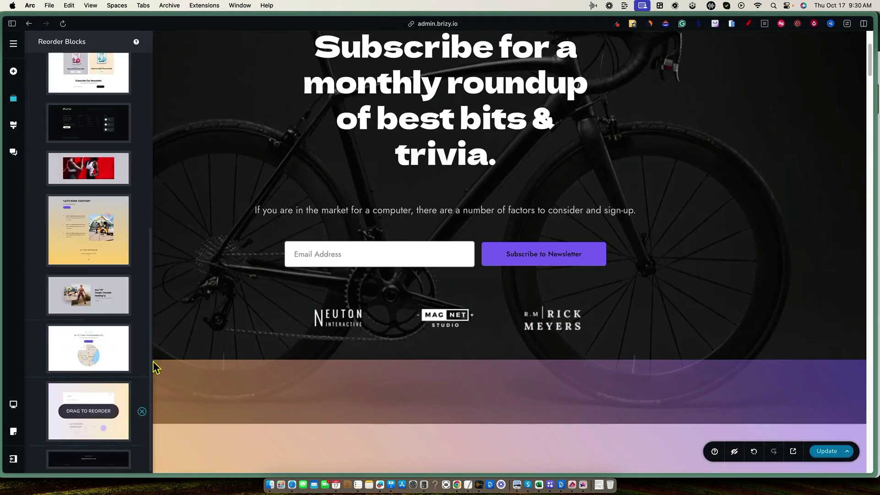
left_click(310, 407)
scroll(390, 378, "up", 3)
Step: Leave the editor for the project dashboard and view the leads received for YogaKrush
left_click(13, 459)
left_click(75, 459)
left_click(465, 278)
left_click(407, 169)
left_click(360, 238)
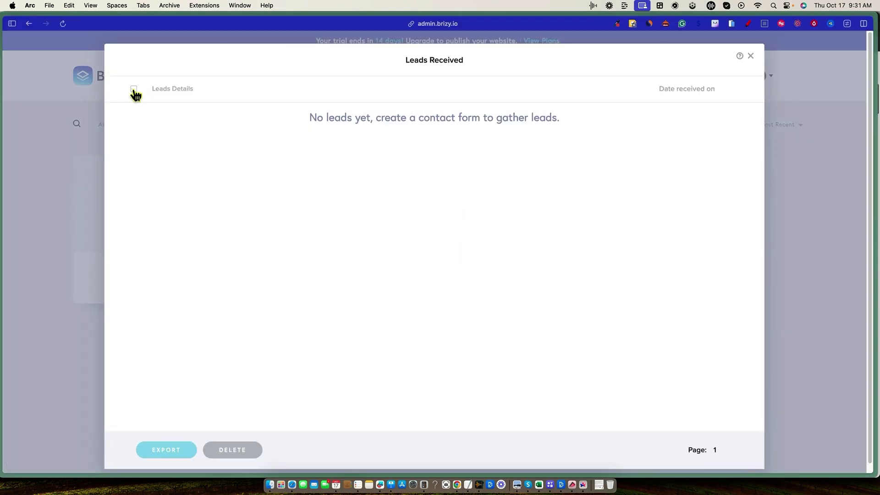
left_click(750, 56)
left_click(405, 168)
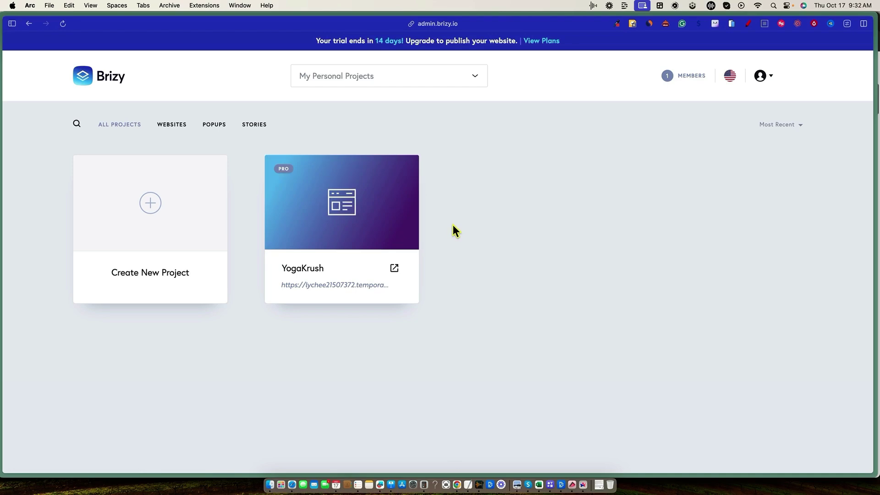
left_click(772, 77)
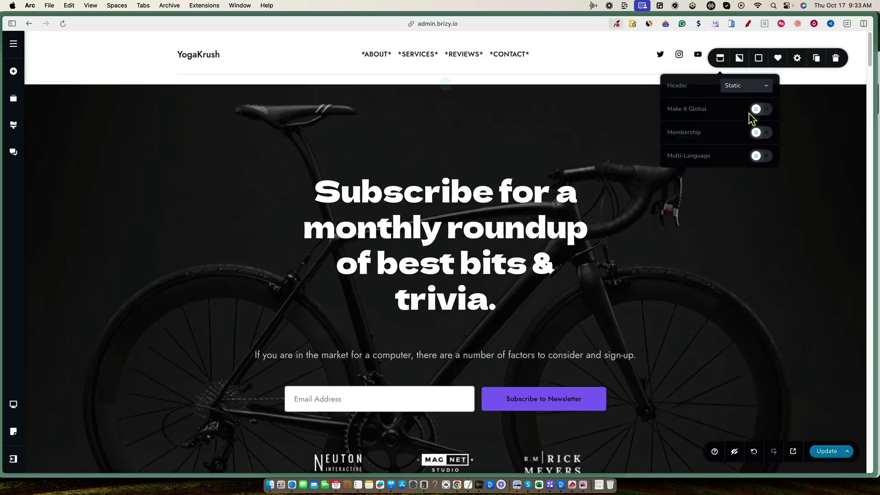
Step: Turn on the Membership option for the YogaKrush header and give it a red background
left_click(761, 133)
left_click(739, 58)
left_click(759, 58)
left_click_drag(748, 117, 793, 103)
left_click(798, 59)
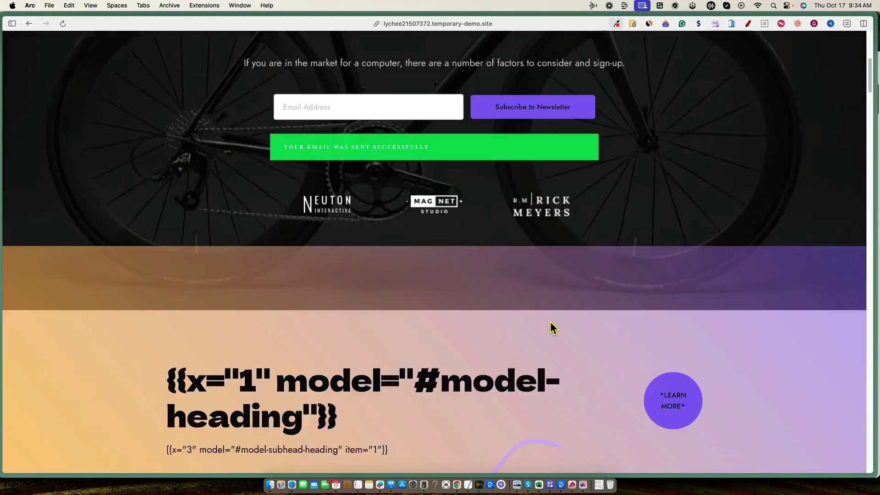
Step: Look over the updated page on its demo site and view the leads received for YogaKrush
scroll(553, 329, "down", 20)
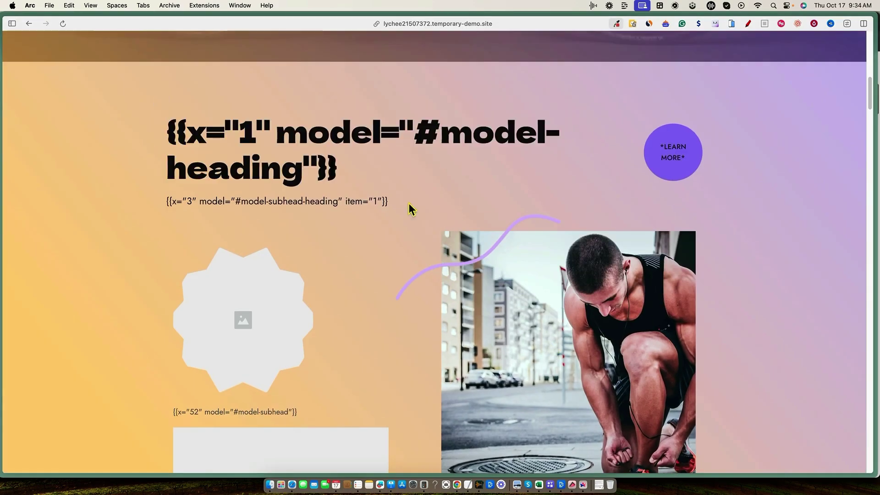
scroll(558, 280, "up", 10)
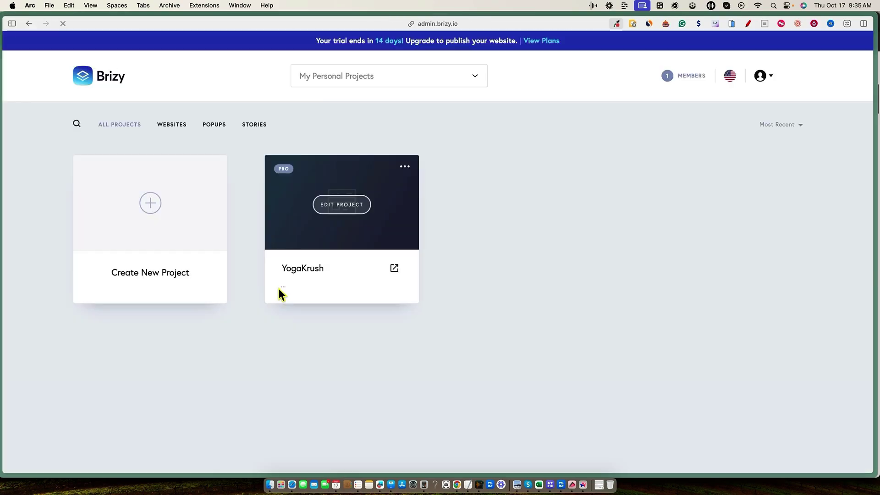
left_click(402, 165)
left_click(369, 237)
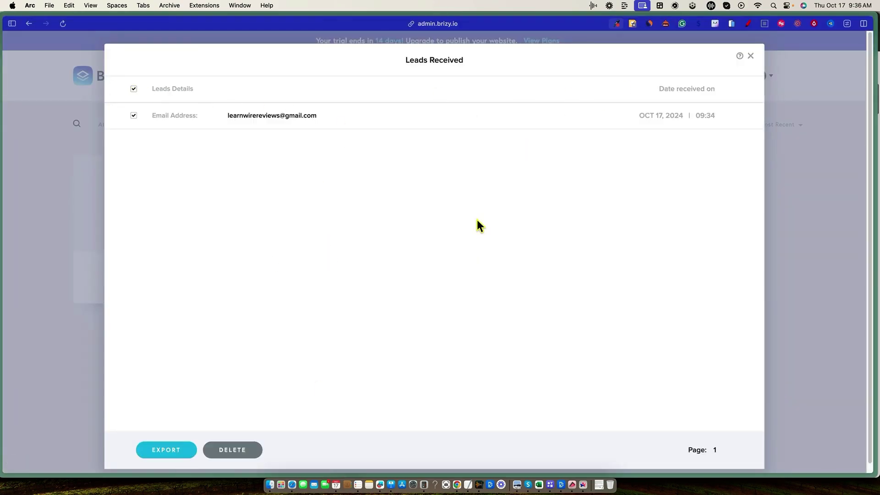
left_click(753, 56)
Step: Start a new website project and browse the ready-made designs in the Portfolio category
left_click(153, 204)
left_click(605, 321)
scroll(750, 305, "down", 8)
scroll(750, 305, "down", 12)
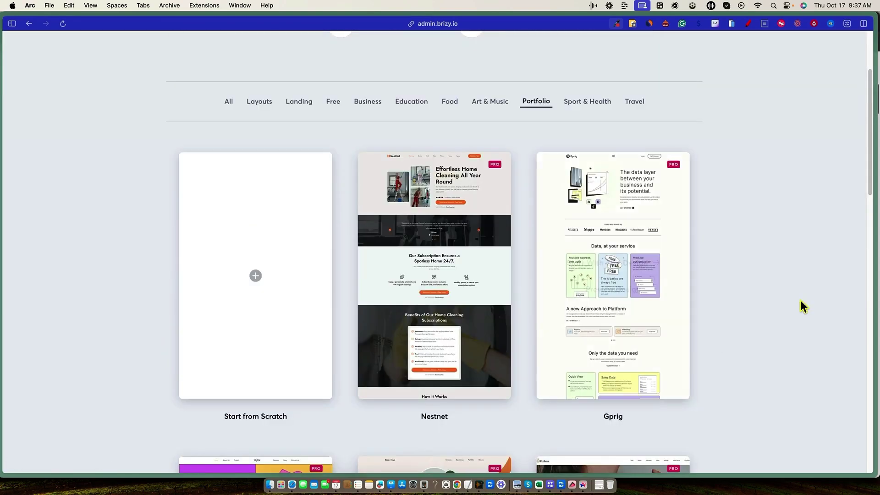
scroll(112, 358, "down", 6)
Step: Preview the purple and yellow portfolio design and return to the website choices
left_click(274, 215)
scroll(273, 215, "down", 20)
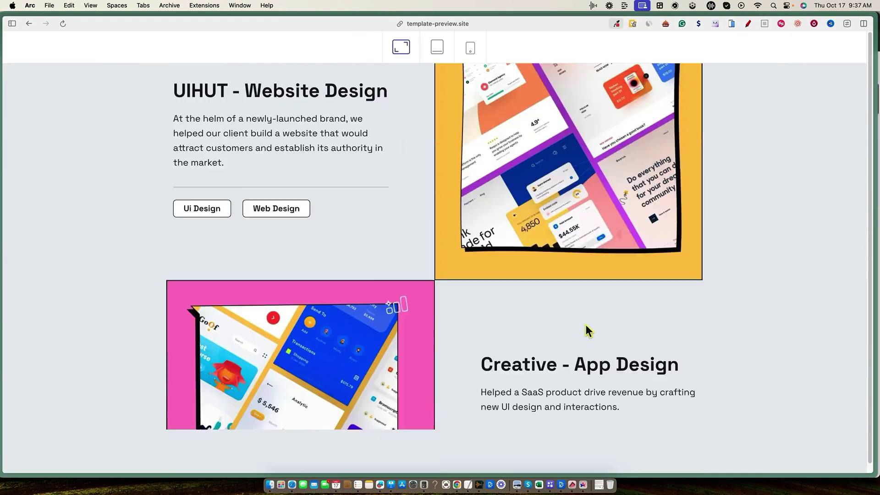
scroll(619, 290, "up", 20)
left_click(626, 375)
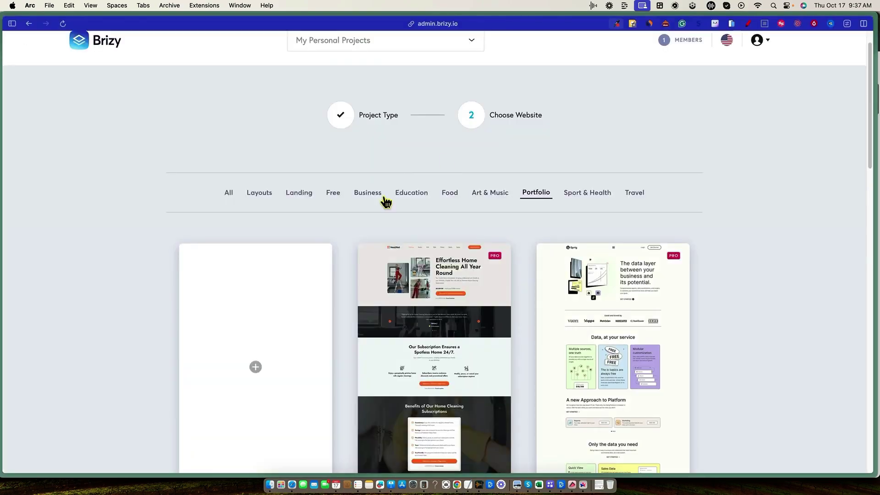
scroll(381, 208, "up", 1)
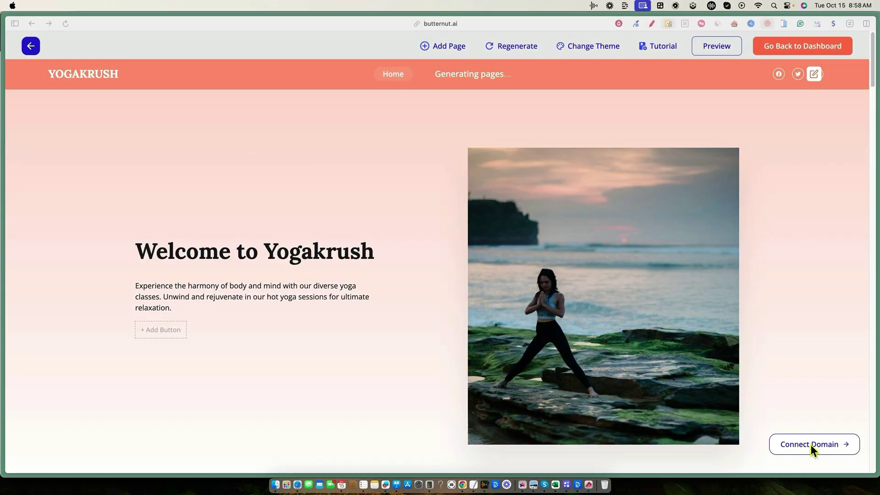
Step: In Butternut AI, view the domain connection options for the generated Yogakrush website
left_click(832, 447)
left_click(605, 143)
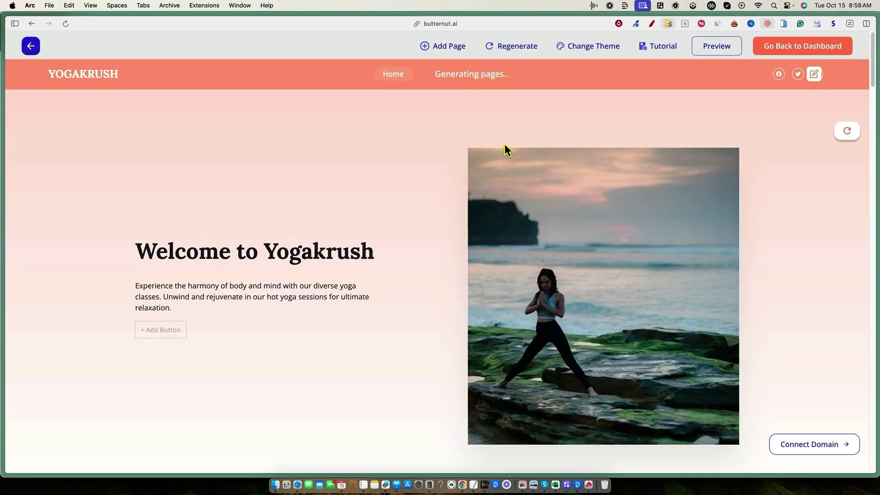
Step: Regenerate the paragraph under "Welcome to Yogakrush" and look at the AI comment prompt without adding a comment
mouse_move(156, 293)
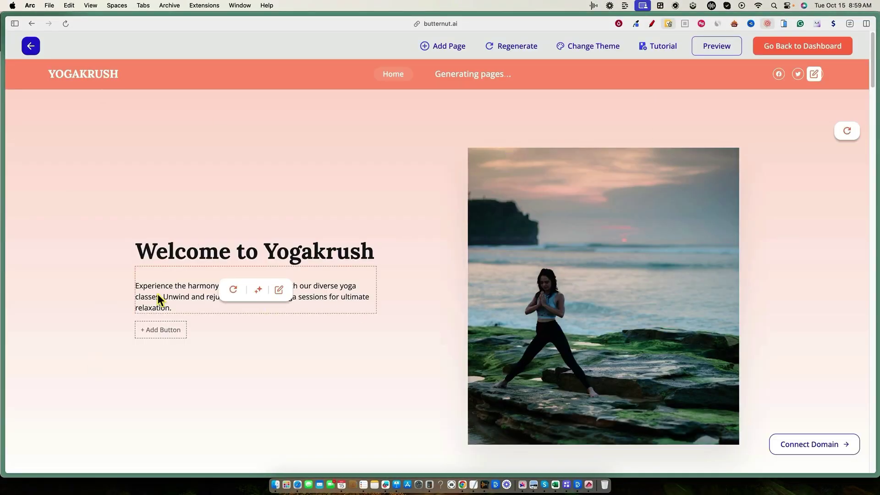
left_click(233, 289)
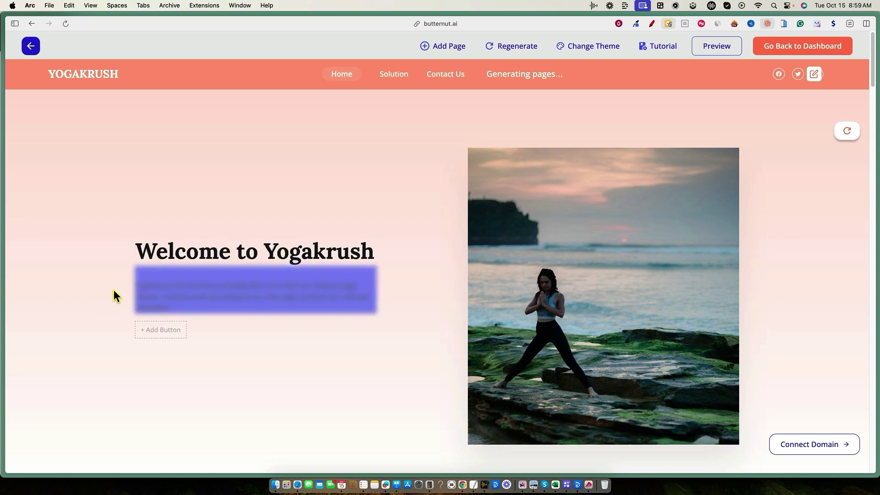
left_click(258, 289)
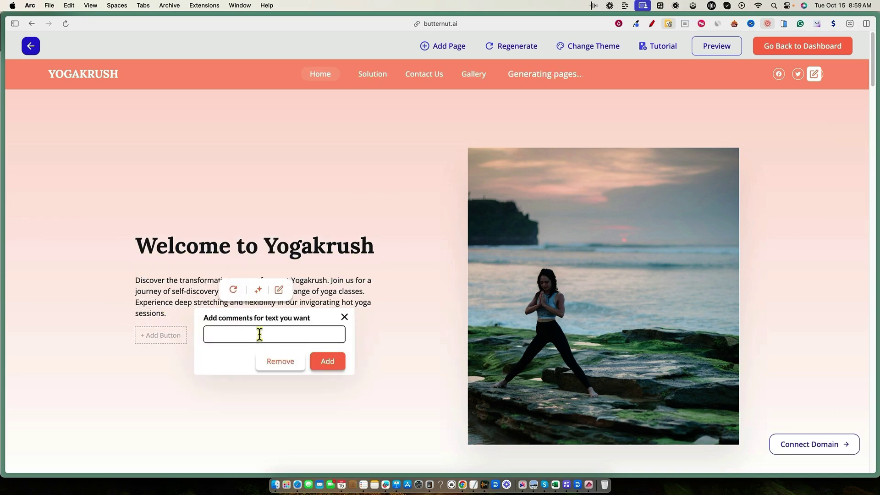
left_click(344, 317)
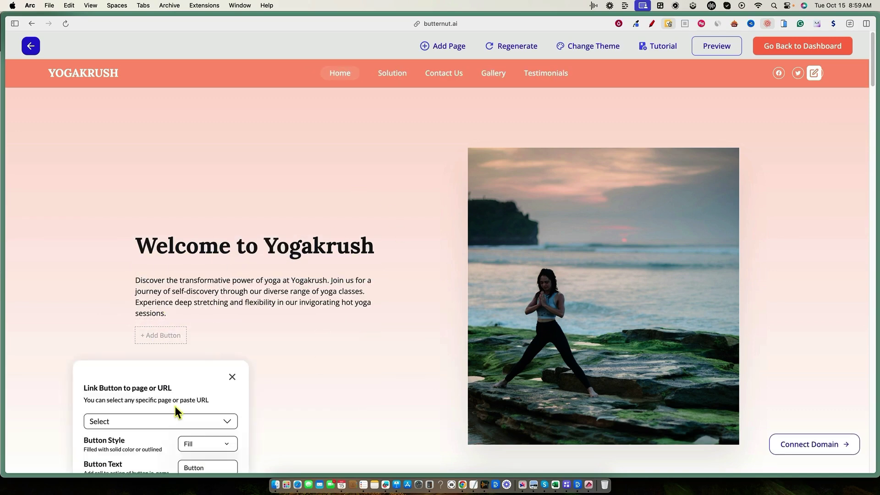
Step: Add a filled button labelled "Reach Out" below the welcome paragraph, linked to the Contact Us page
left_click(166, 291)
left_click(168, 394)
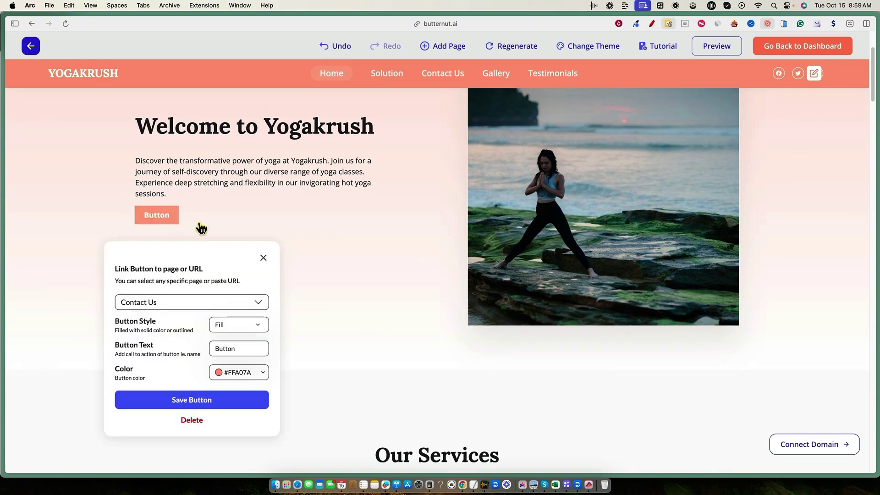
double_click(210, 347)
type("Reach Out")
left_click(191, 400)
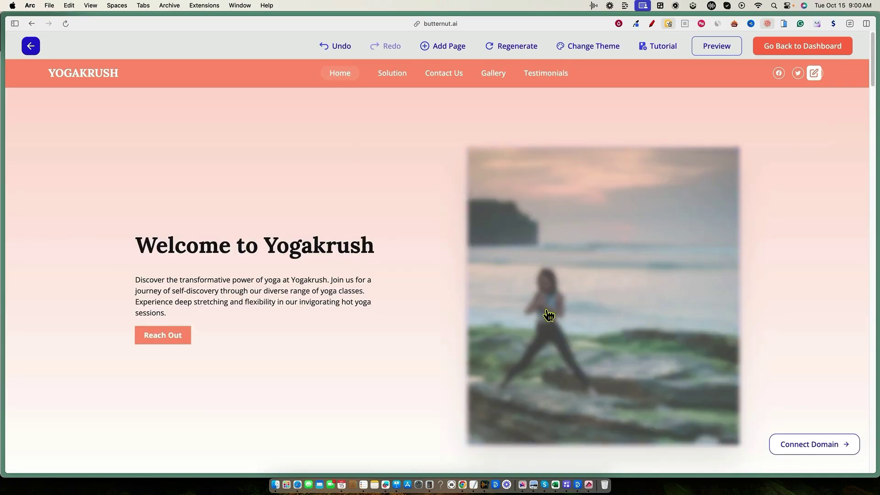
Step: Regenerate the hero image of the Yogakrush home page
left_click(581, 295)
left_click(581, 295)
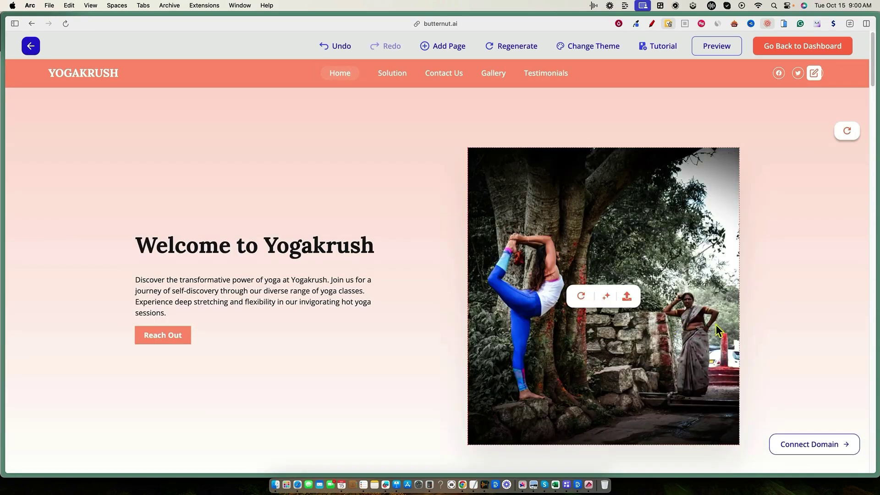
Step: Generate a new hero image with AI from the prompt "people doing hot yoga" and regenerate the picture once
left_click(607, 298)
type("people doing hot yoga")
left_click(675, 378)
left_click(581, 297)
Step: Regenerate the hero image with AI using the prompt "yoga class"
left_click(606, 297)
left_click_drag(637, 353, 550, 356)
type("yoga class")
left_click(674, 378)
Step: Add a testimonials section to the home page above Our Services
scroll(741, 320, "down", 10)
scroll(785, 311, "down", 1)
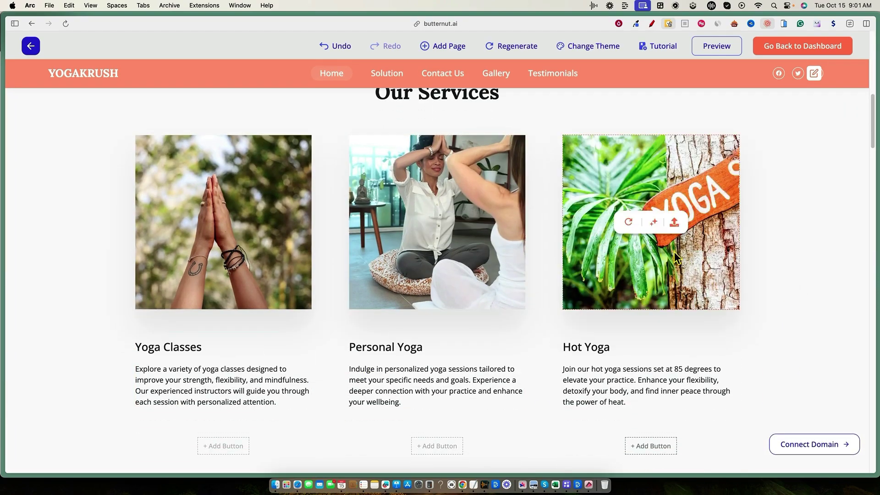
scroll(508, 220, "down", 7)
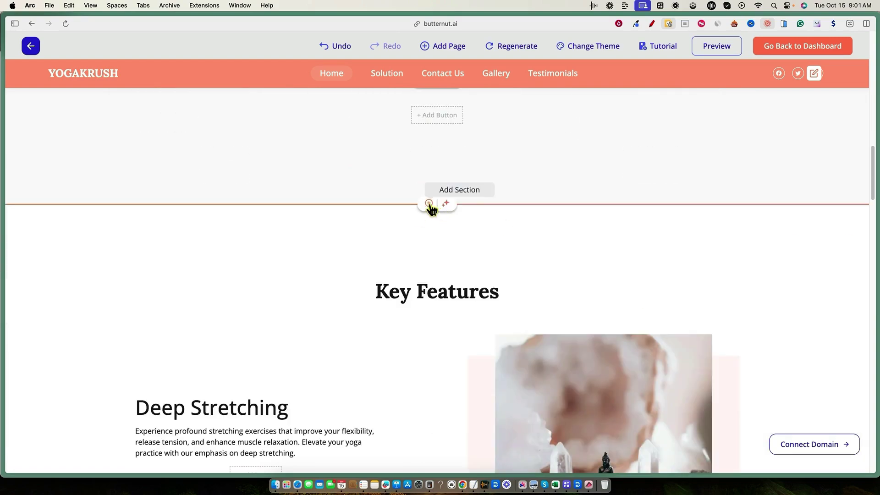
left_click(429, 203)
left_click(441, 214)
left_click(589, 425)
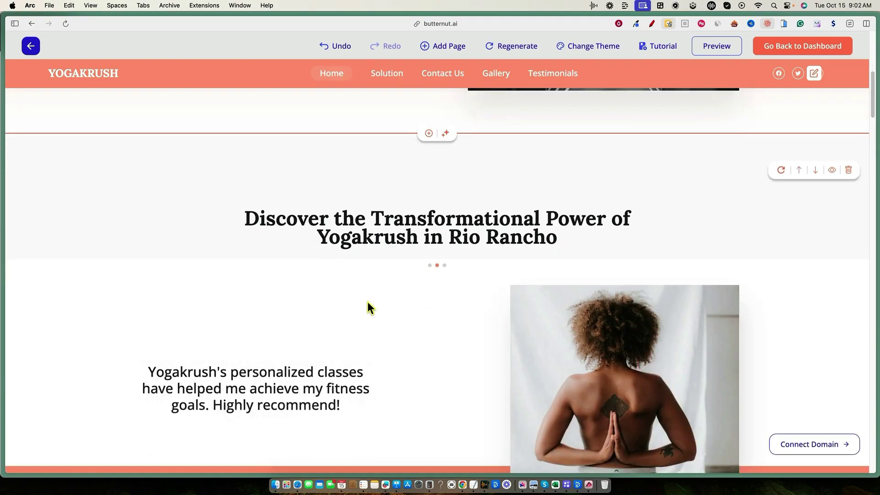
Step: Look over the added testimonials section and the option for creating a section with AI
scroll(436, 238, "down", 3)
scroll(428, 209, "down", 5)
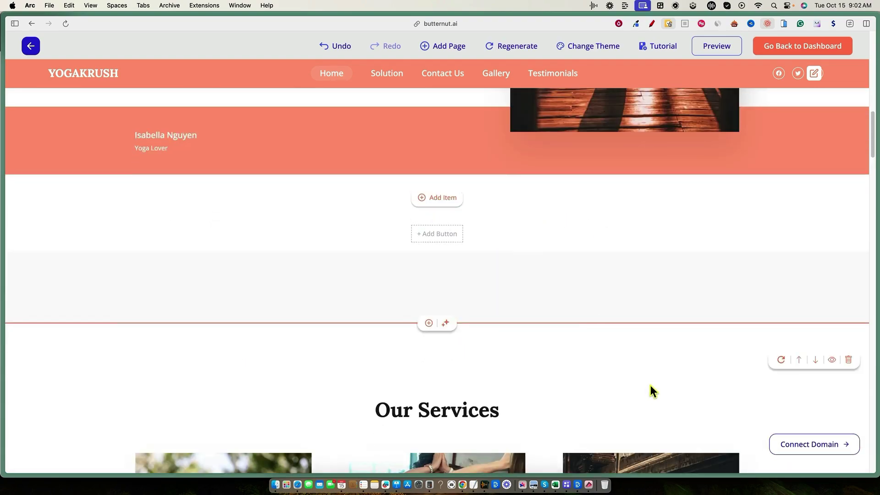
scroll(650, 385, "down", 20)
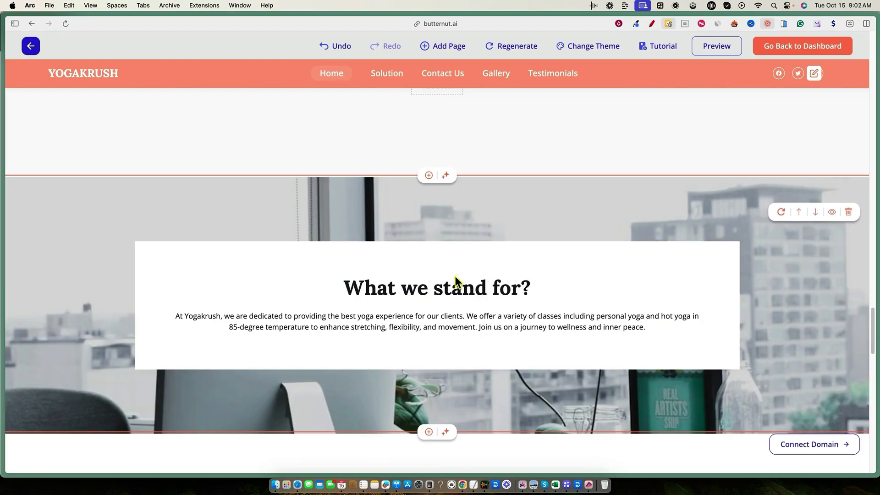
left_click(445, 177)
scroll(598, 302, "down", 15)
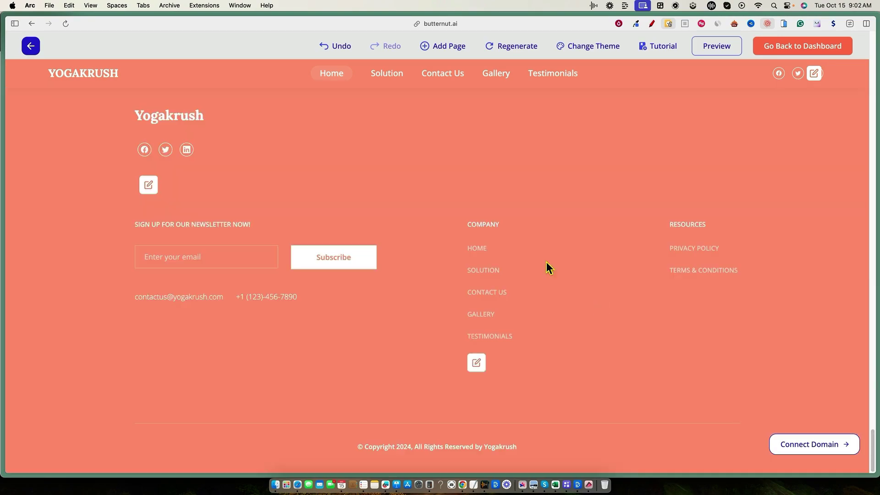
Step: Open the footer's page list for editing, look through the page names and paths, and cancel
left_click(477, 363)
scroll(429, 322, "down", 2)
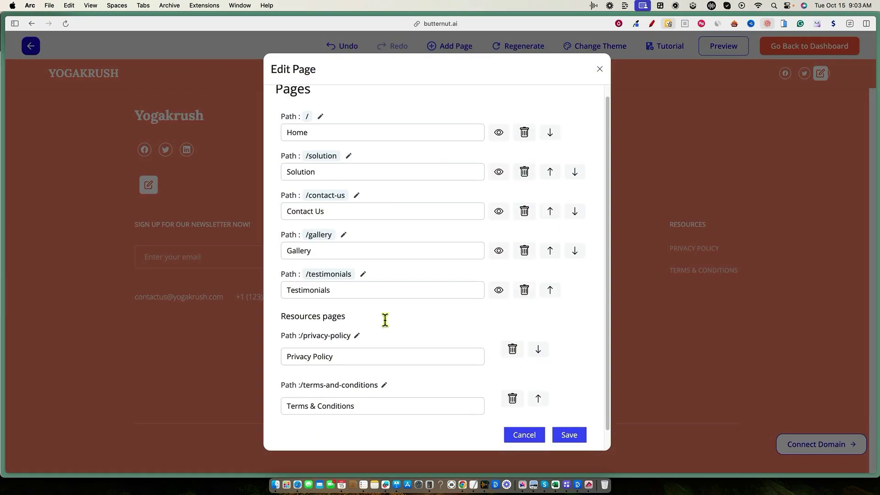
scroll(430, 323, "down", 1)
left_click(358, 316)
left_click(524, 420)
scroll(473, 358, "up", 15)
Step: View the site's Testimonials, Gallery and Solution pages
left_click(536, 74)
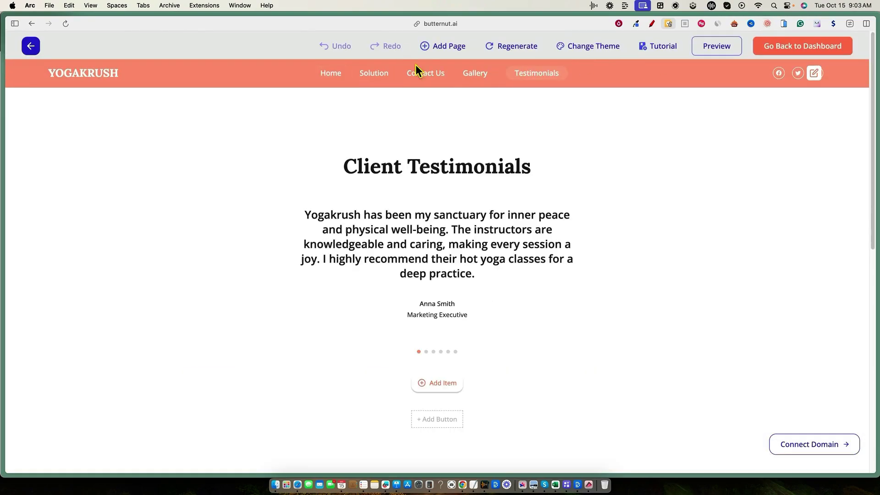
left_click(457, 73)
left_click(372, 74)
Step: Examine the header's editing options beside the social icons and the options for adding a page
left_click(814, 73)
left_click(765, 98)
left_click(348, 167)
left_click(311, 186)
left_click(217, 359)
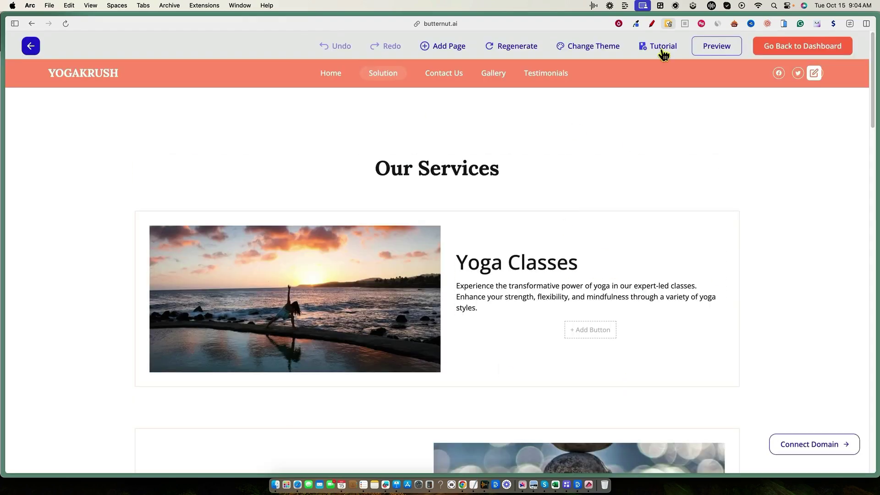
left_click(452, 48)
left_click(526, 304)
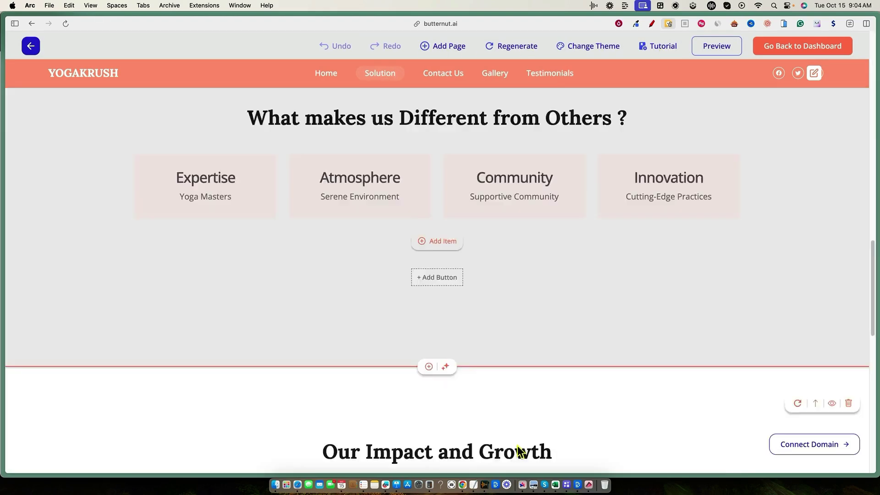
Step: Change the website theme to a teal colour scheme with script-style headings
left_click(594, 46)
left_click(596, 304)
scroll(586, 390, "down", 2)
left_click(582, 437)
left_click(588, 360)
left_click(574, 435)
scroll(596, 390, "down", 4)
left_click(651, 394)
scroll(576, 260, "up", 3)
left_click(576, 249)
left_click(591, 188)
left_click(573, 250)
left_click(685, 188)
scroll(703, 334, "up", 3)
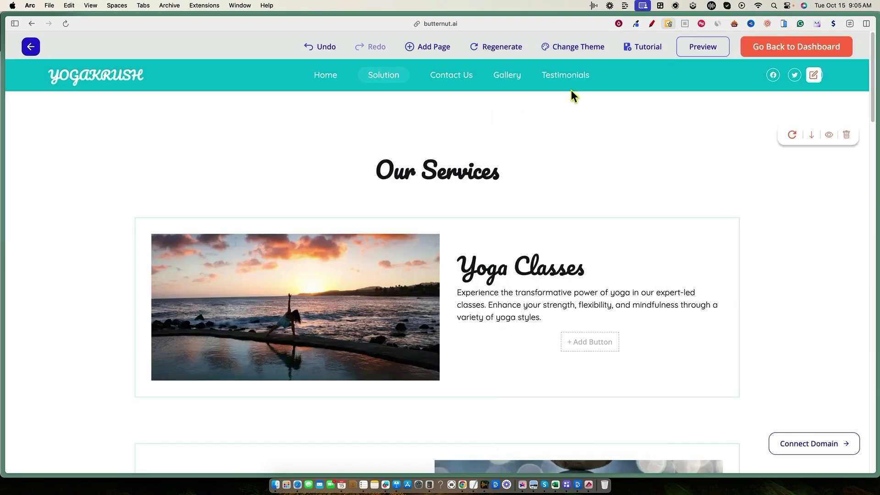
Step: Regenerate the whole website and look over the new Home and About Us pages
left_click(502, 48)
left_click(453, 369)
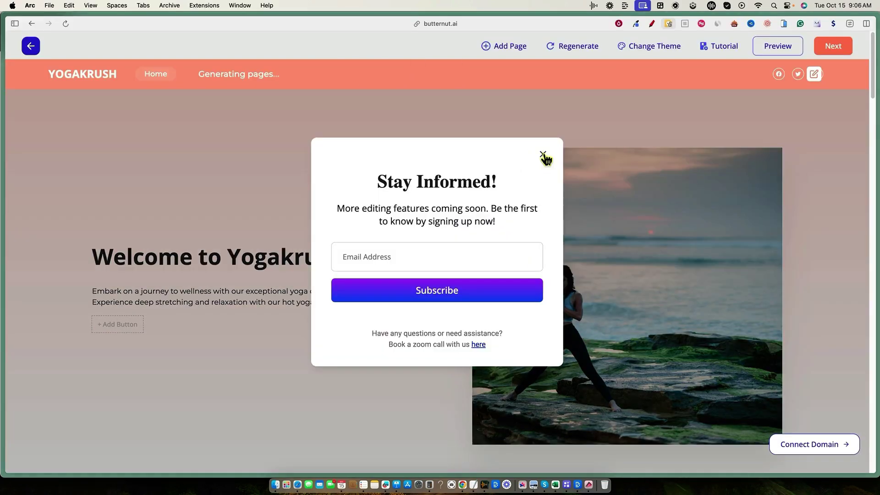
left_click(544, 158)
scroll(631, 275, "down", 5)
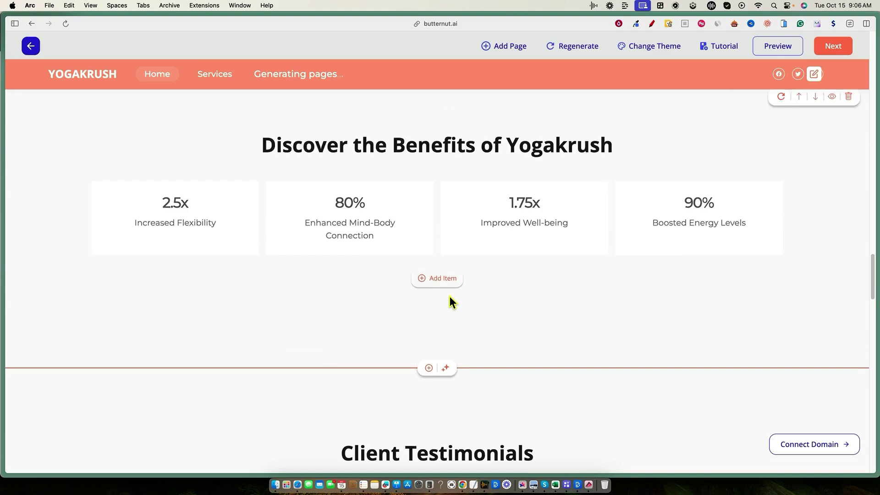
scroll(449, 296, "up", 3)
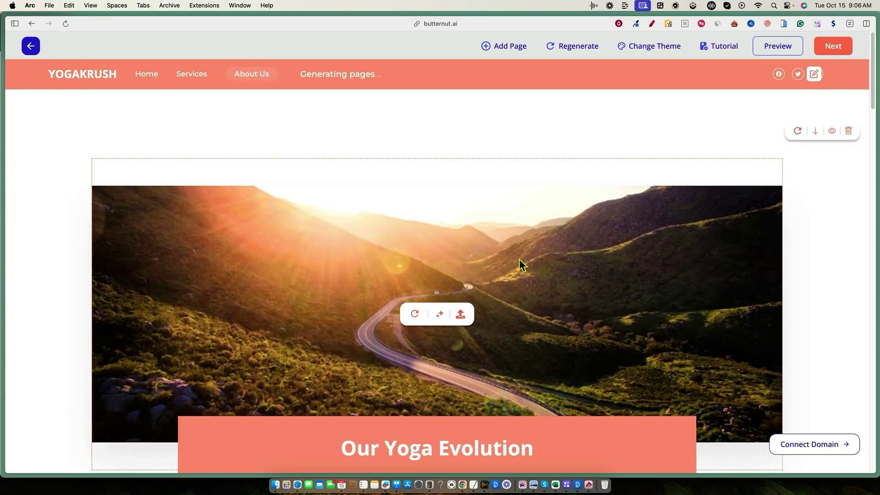
scroll(519, 260, "down", 10)
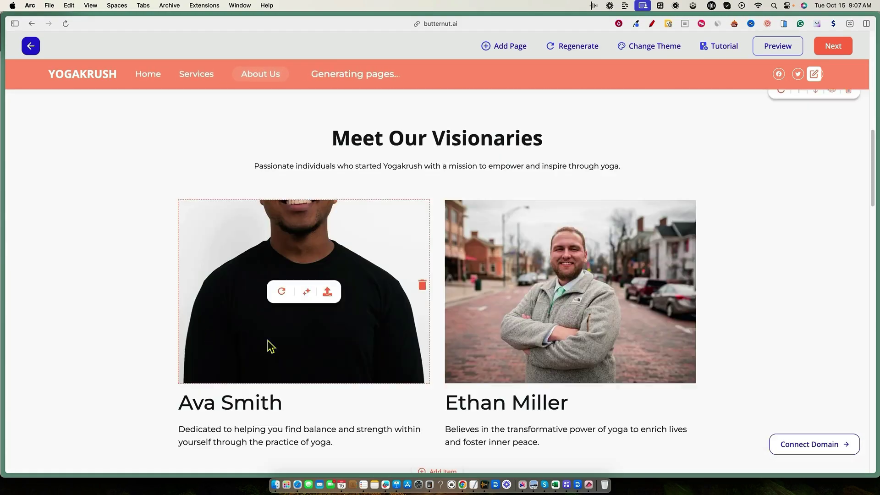
Step: Preview the regenerated website and view the monthly subscription plans for taking it live
left_click(778, 46)
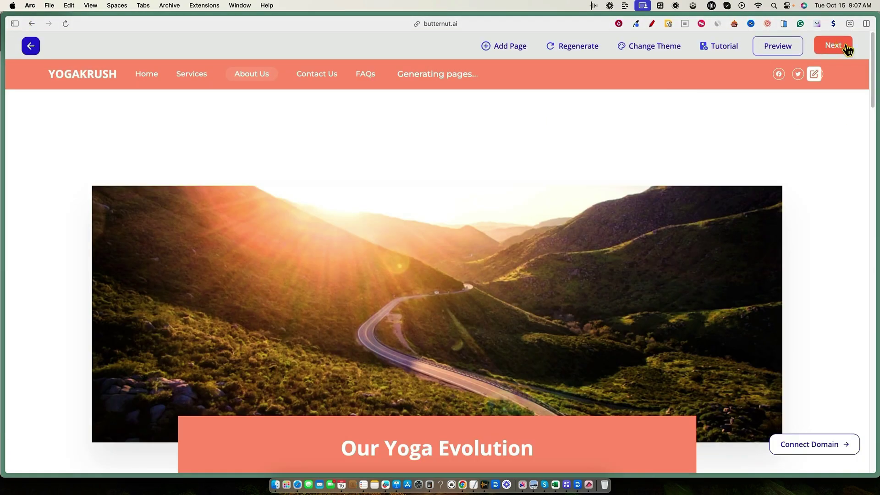
left_click(849, 49)
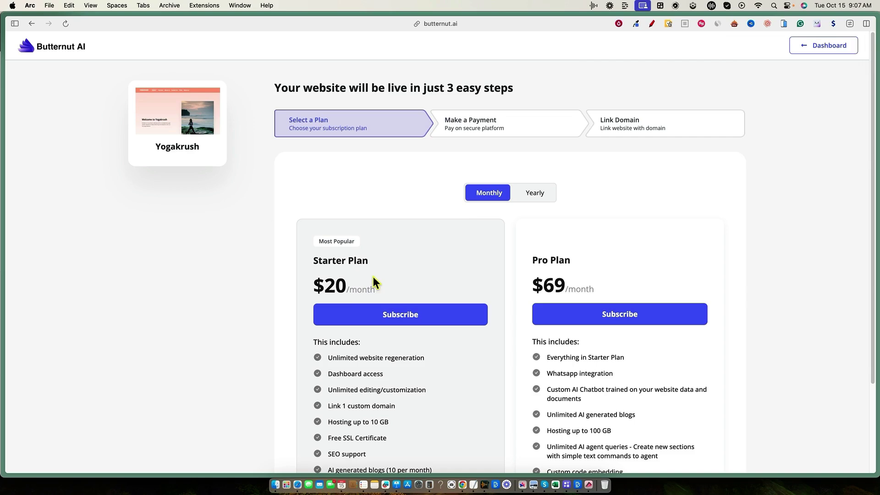
scroll(518, 379, "down", 3)
scroll(518, 379, "up", 3)
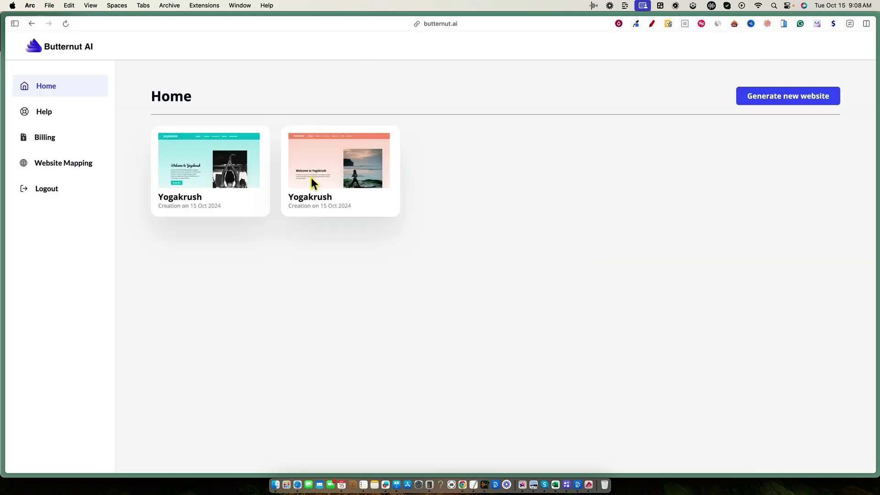
Step: Open the settings of the teal Yogakrush website from the dashboard and view its domain linking and subscriber list
left_click(211, 161)
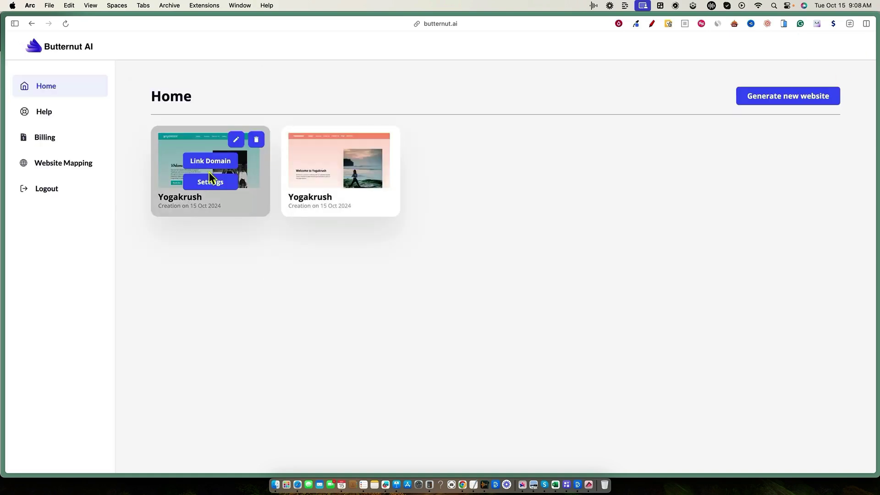
left_click(211, 182)
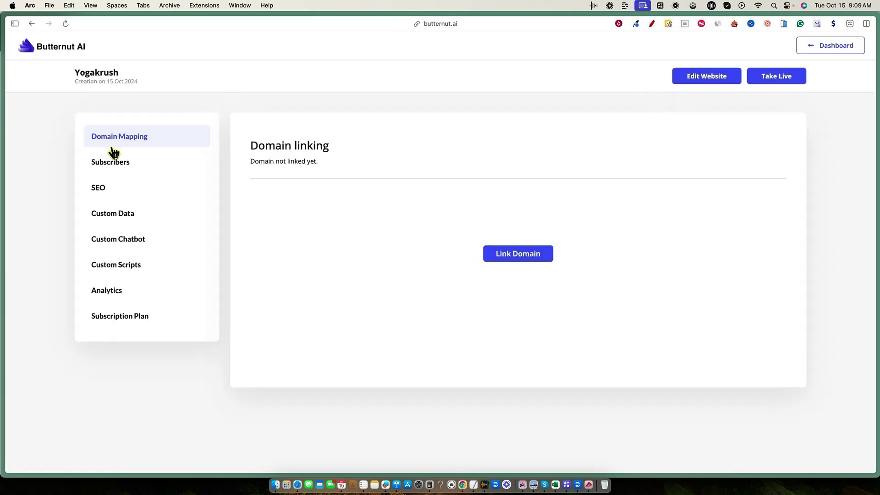
left_click(112, 165)
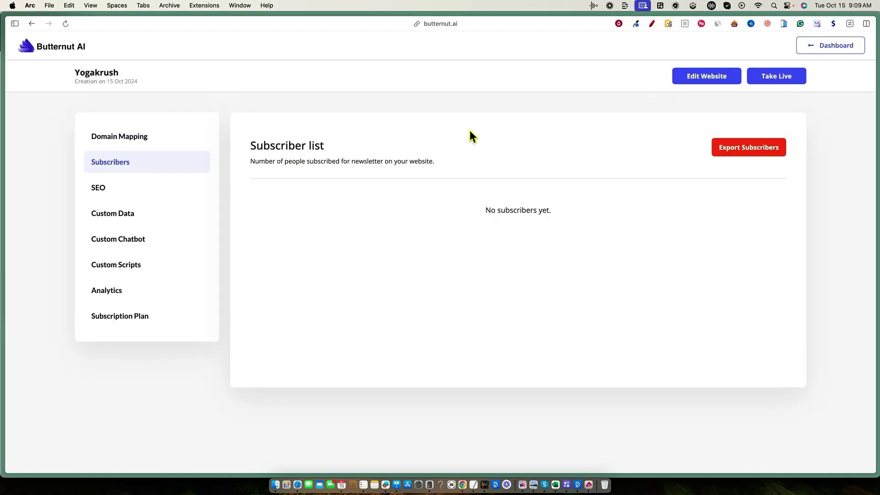
Step: Examine the website's SEO settings, including the structure checklist, search engine controls and pages metadata
left_click(105, 189)
scroll(479, 139, "down", 1)
left_click_drag(271, 132, 340, 138)
scroll(388, 304, "down", 6)
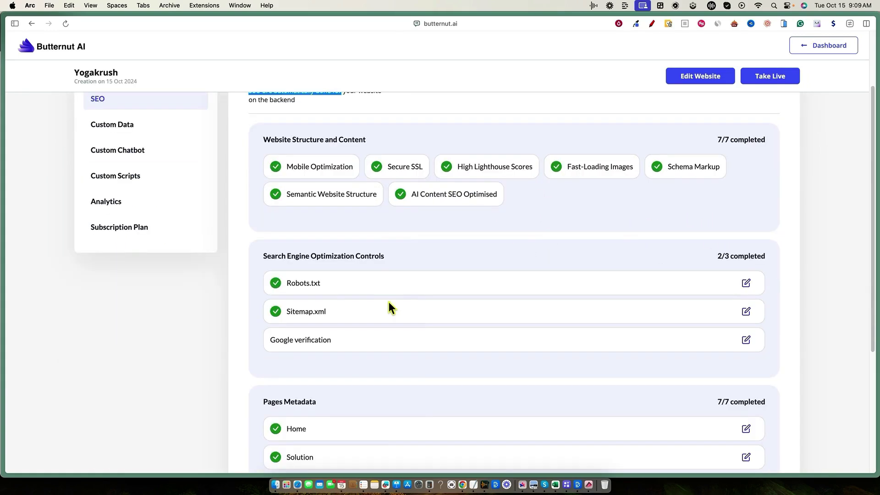
left_click(745, 232)
scroll(314, 308, "up", 8)
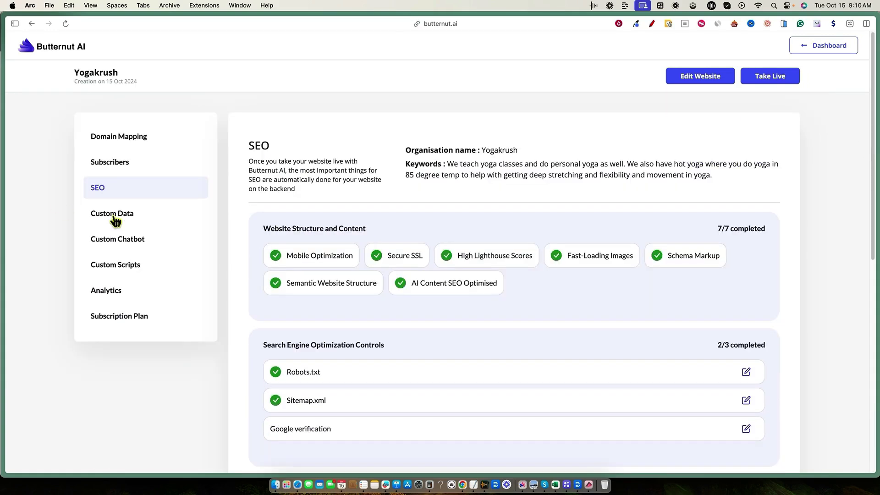
Step: View the website's custom component data and look through the custom chatbot settings
left_click(115, 218)
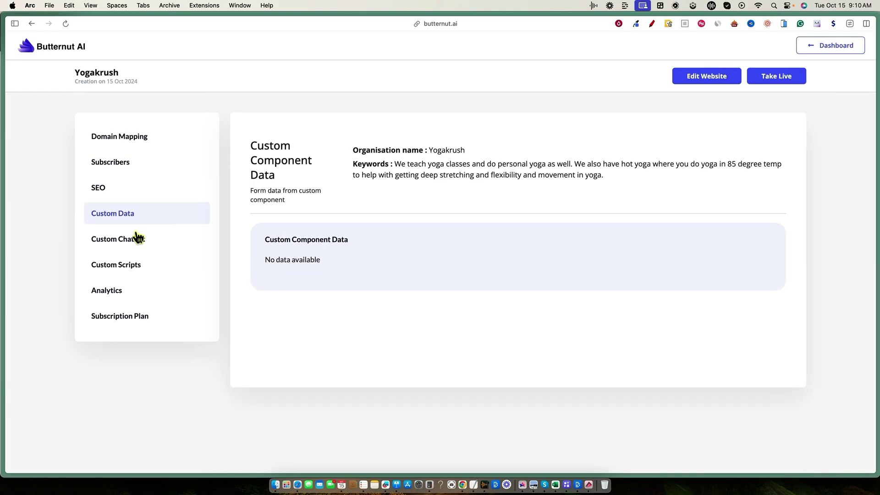
left_click(142, 243)
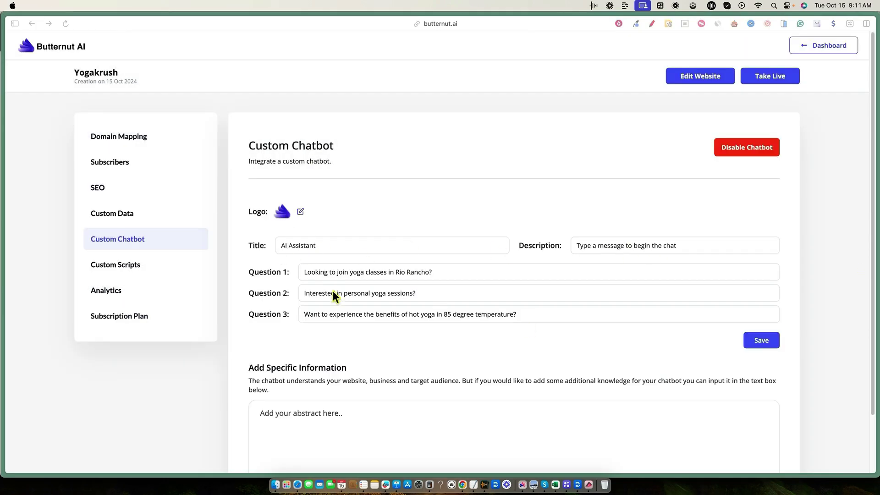
scroll(340, 385, "down", 3)
scroll(340, 384, "up", 3)
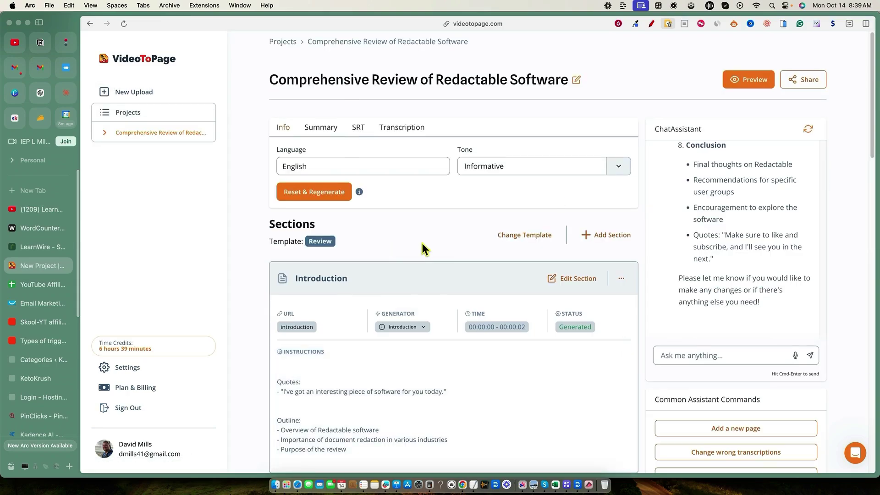
Step: In VideoToPage, read through the transcription and content of the "Comprehensive Review of Redactable Software" project
left_click(406, 130)
scroll(418, 314, "down", 20)
scroll(404, 317, "up", 20)
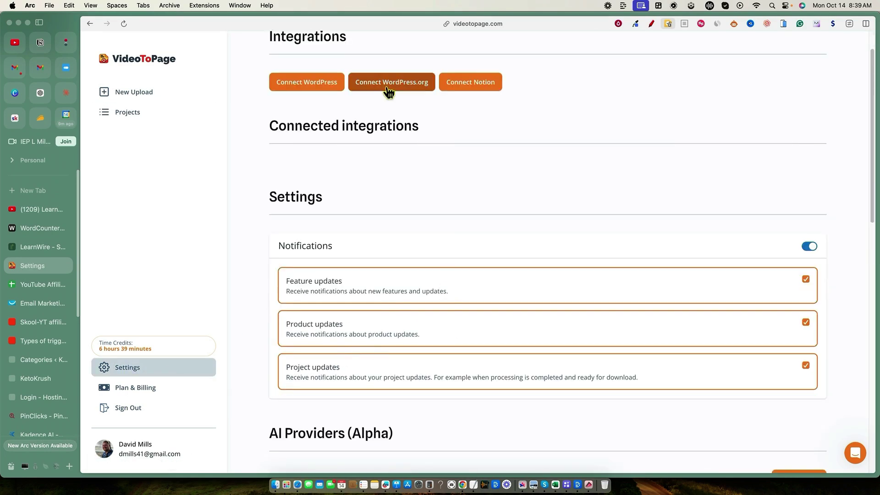
scroll(472, 265, "down", 6)
scroll(521, 305, "down", 2)
left_click(495, 263)
scroll(419, 290, "down", 1)
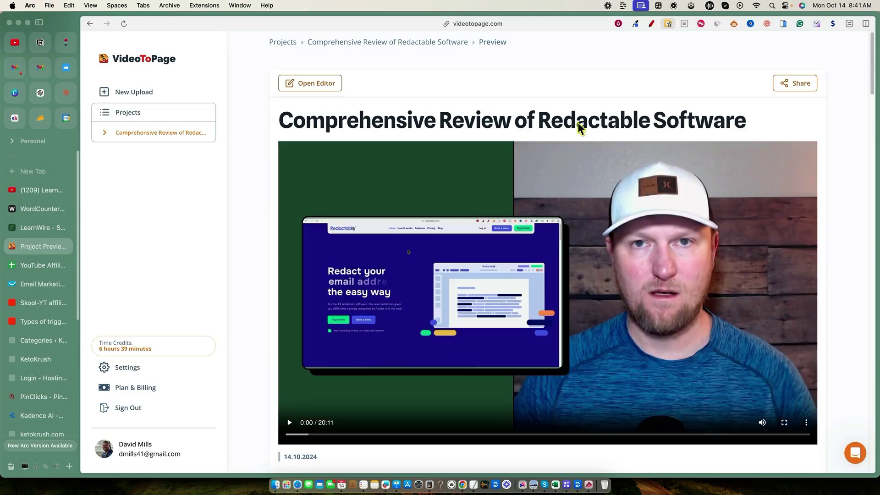
Step: Read through the previewed Redactable review article, from the Introduction and Key Features to Pros and Cons
scroll(468, 169, "down", 8)
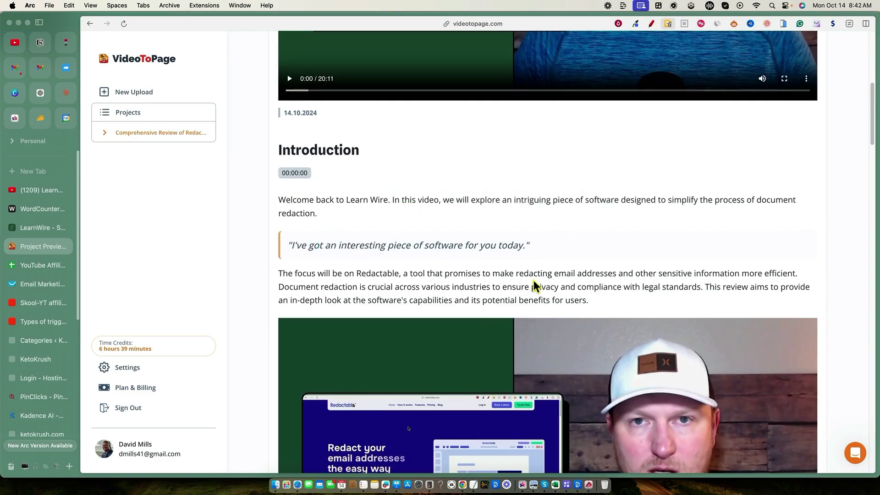
scroll(531, 282, "down", 3)
triple_click(285, 204)
scroll(560, 353, "down", 20)
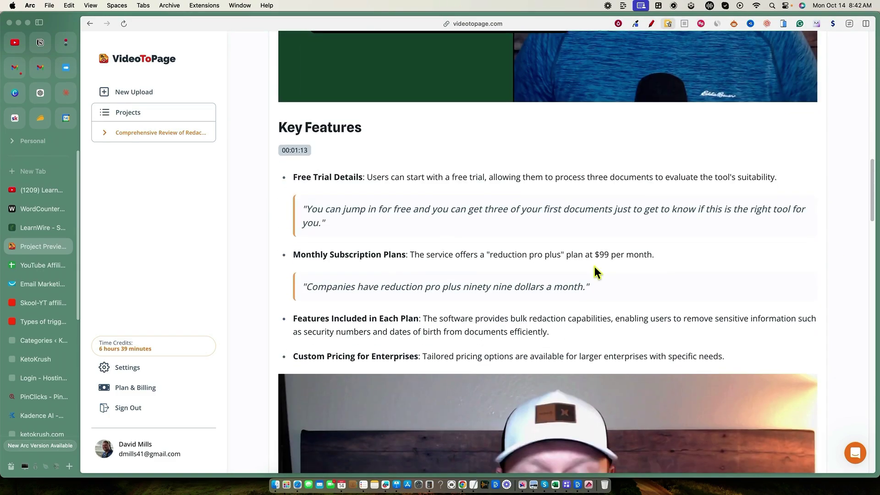
scroll(514, 287, "down", 9)
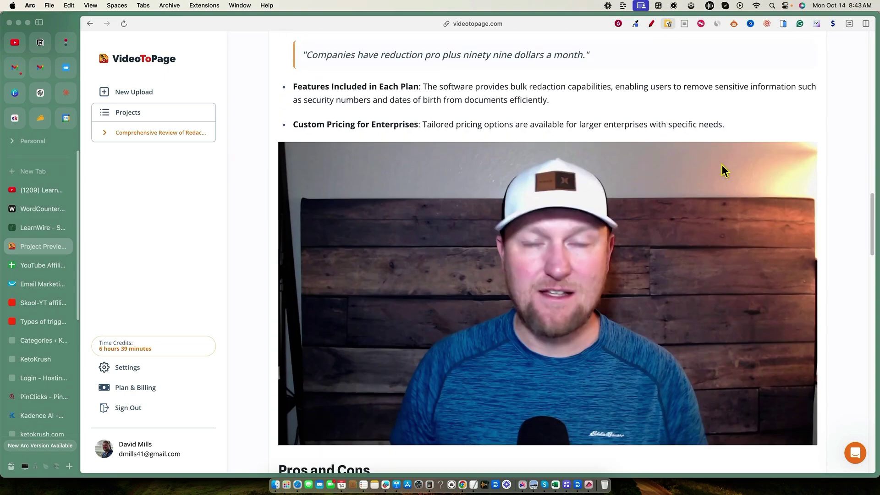
scroll(652, 440, "down", 12)
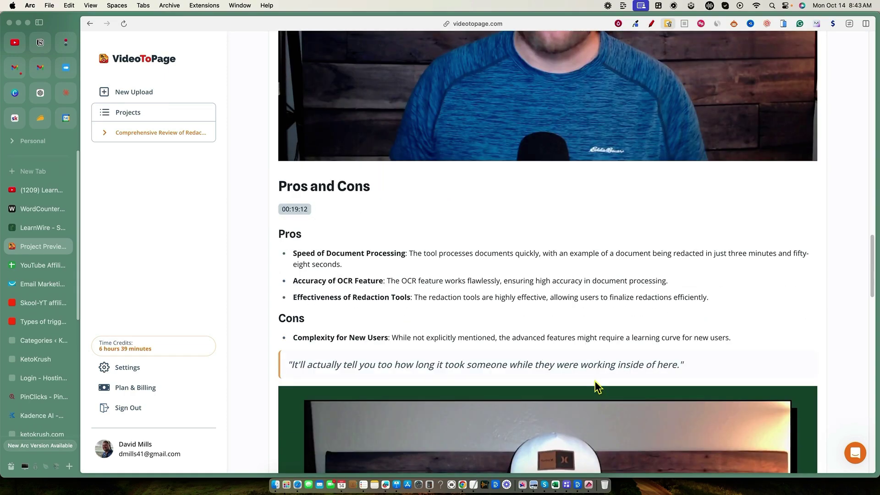
scroll(632, 329, "down", 5)
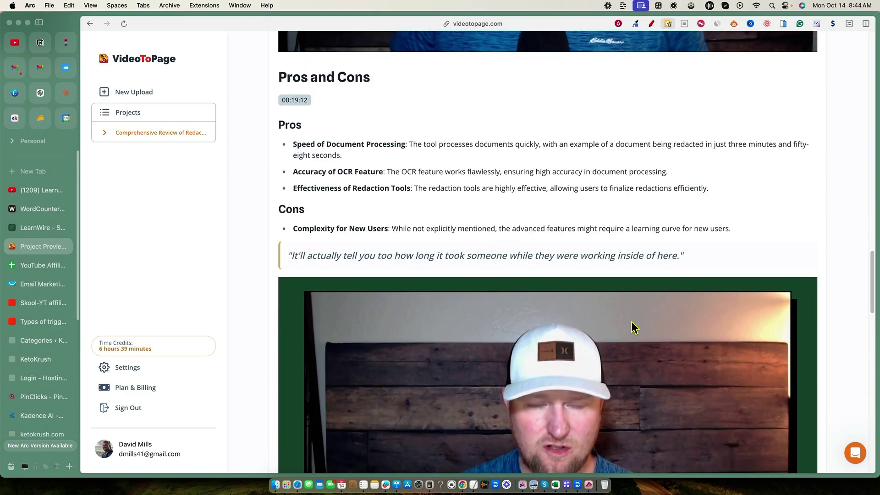
scroll(633, 328, "down", 20)
scroll(566, 295, "up", 6)
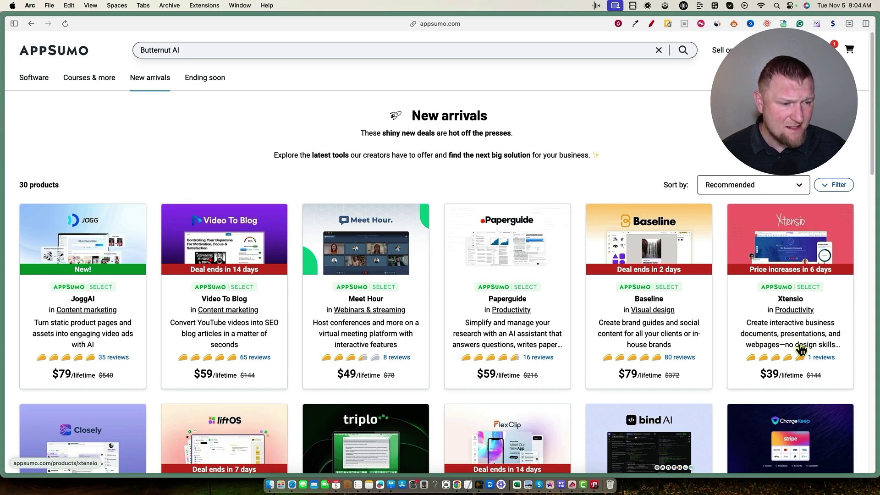
Step: On AppSumo, browse the lifetime deals listed among the new arrivals
scroll(800, 342, "down", 1)
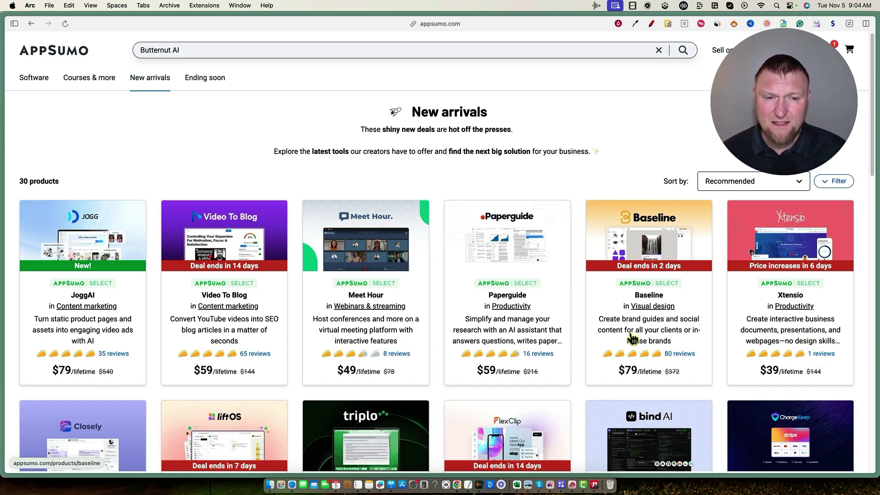
scroll(575, 307, "down", 5)
scroll(406, 321, "down", 3)
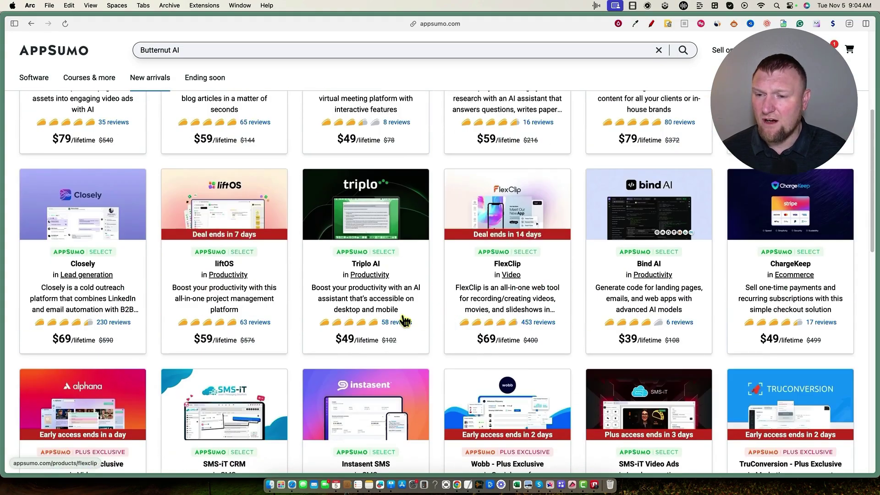
scroll(227, 289, "up", 2)
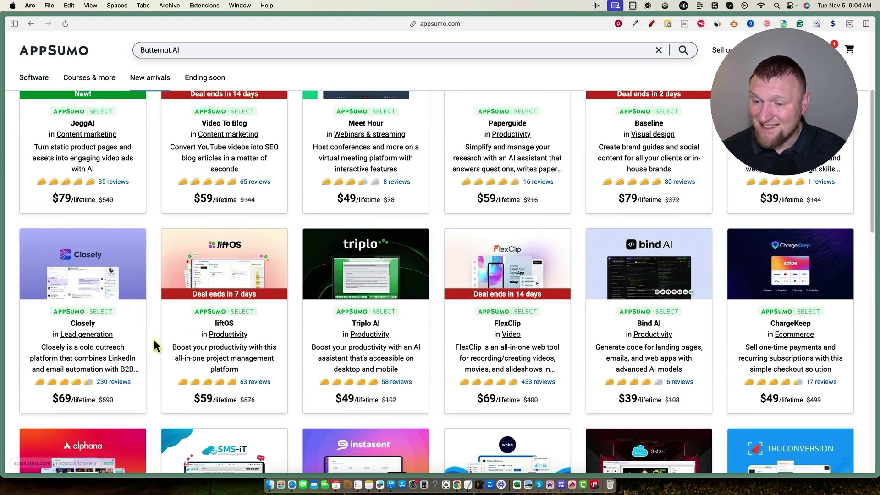
scroll(137, 353, "down", 1)
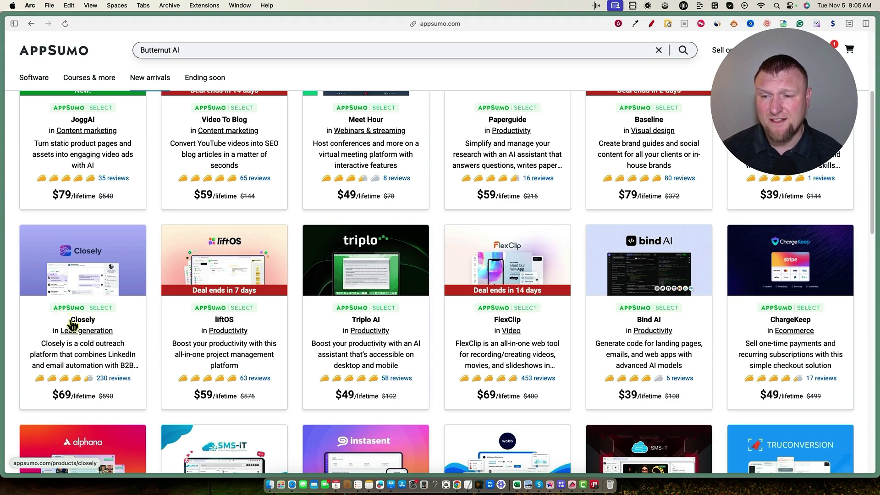
scroll(147, 343, "up", 1)
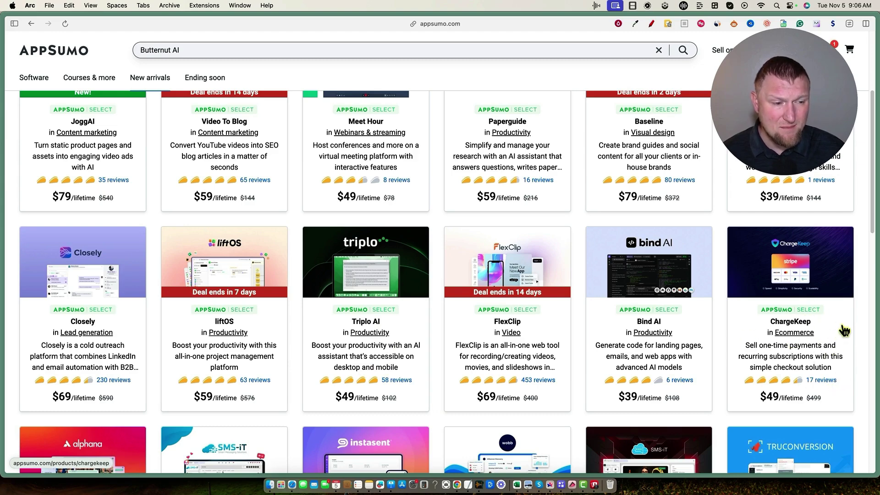
Step: Look over the new arrivals from Closely and liftOS through Alphana, SMS-iT CRM, Wobb and TruConversion
scroll(837, 365, "down", 3)
scroll(827, 357, "down", 3)
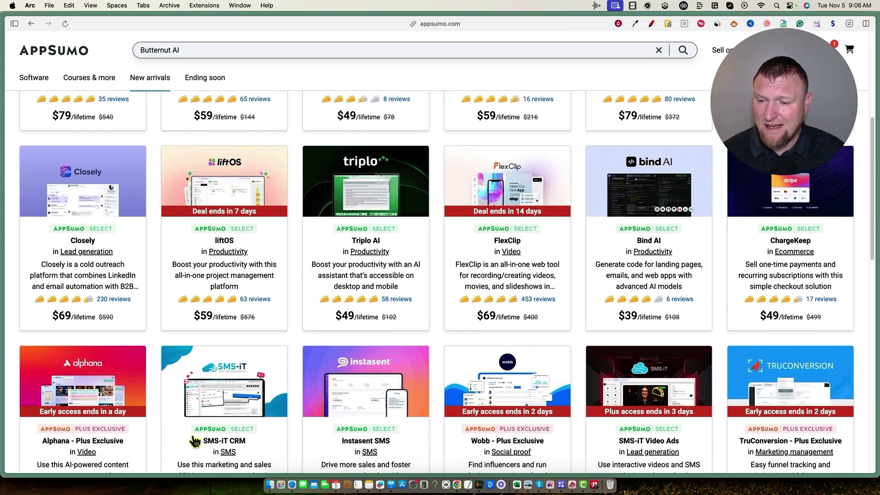
scroll(136, 414, "down", 2)
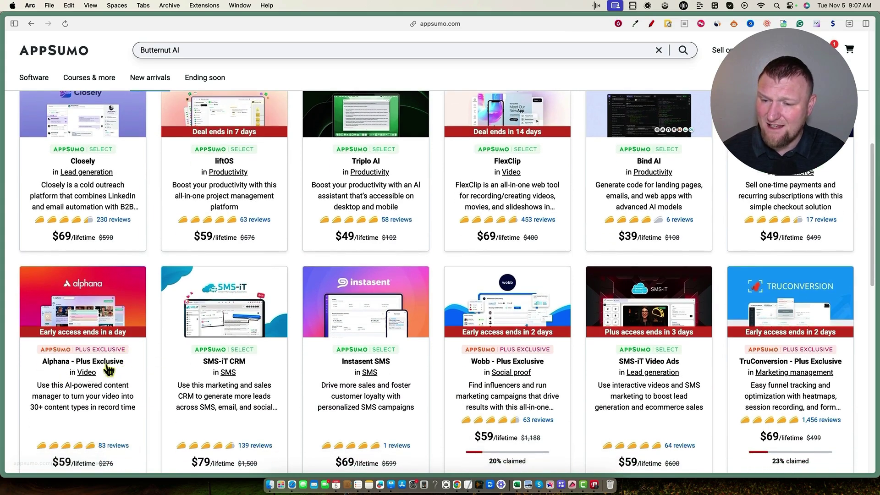
scroll(126, 376, "down", 5)
scroll(123, 370, "up", 3)
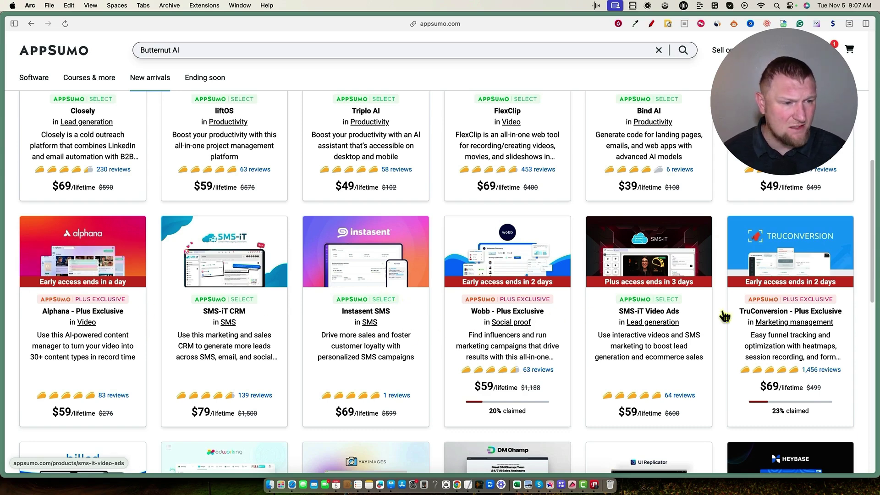
Step: Read through the remaining new arrivals, from Billed, Edworking and Yay Images to Aimfox, SubEasy.ai and Webhook Simulator
scroll(357, 304, "down", 4)
scroll(357, 303, "down", 1)
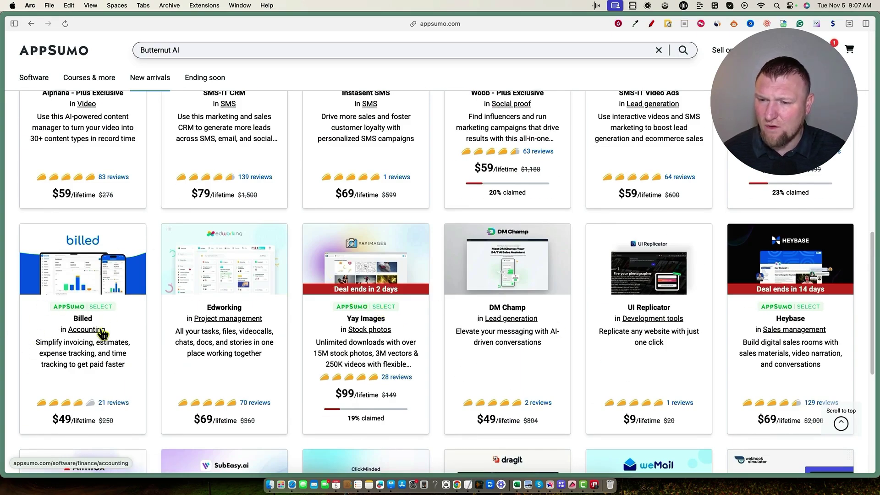
scroll(151, 335, "down", 1)
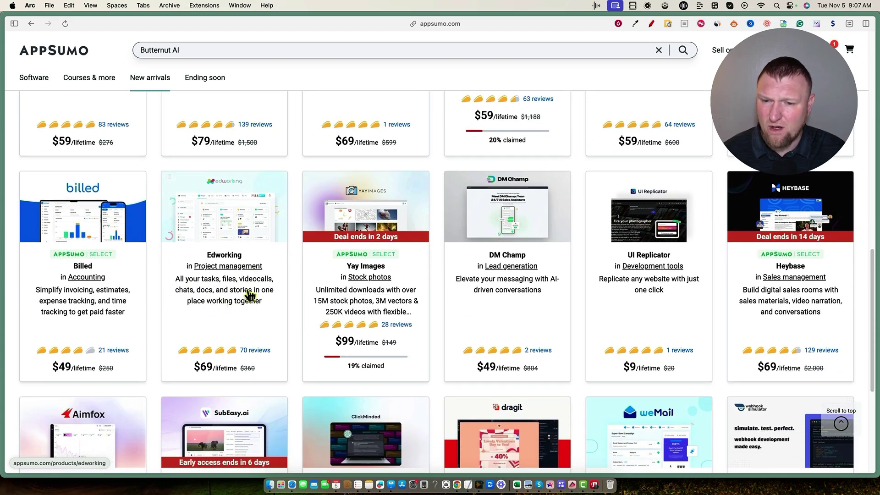
scroll(253, 330, "down", 1)
scroll(253, 330, "down", 1)
scroll(235, 340, "down", 1)
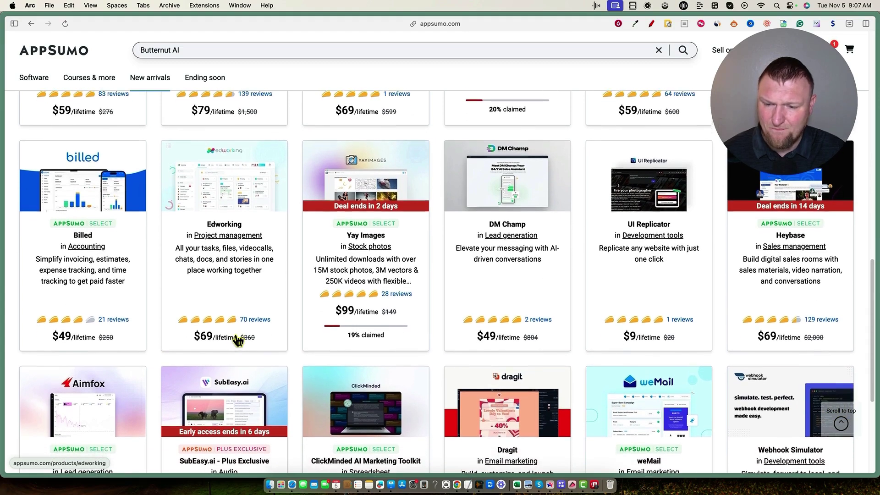
scroll(227, 337, "down", 3)
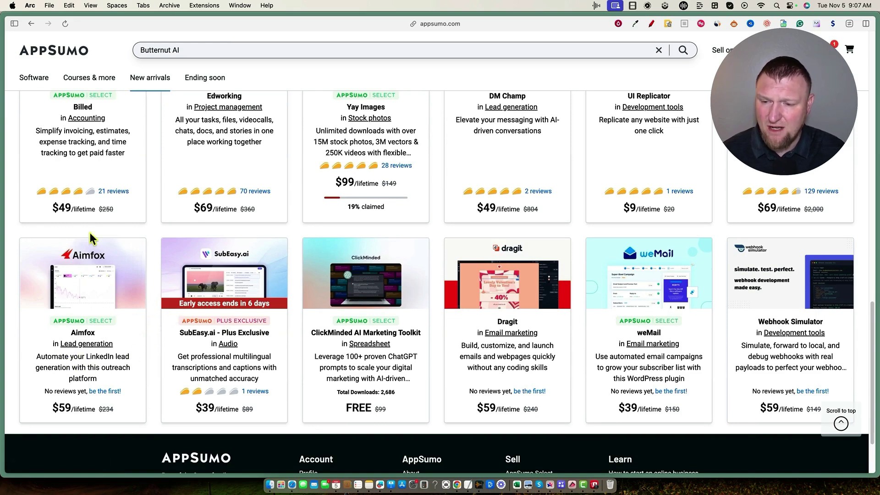
scroll(234, 293, "up", 1)
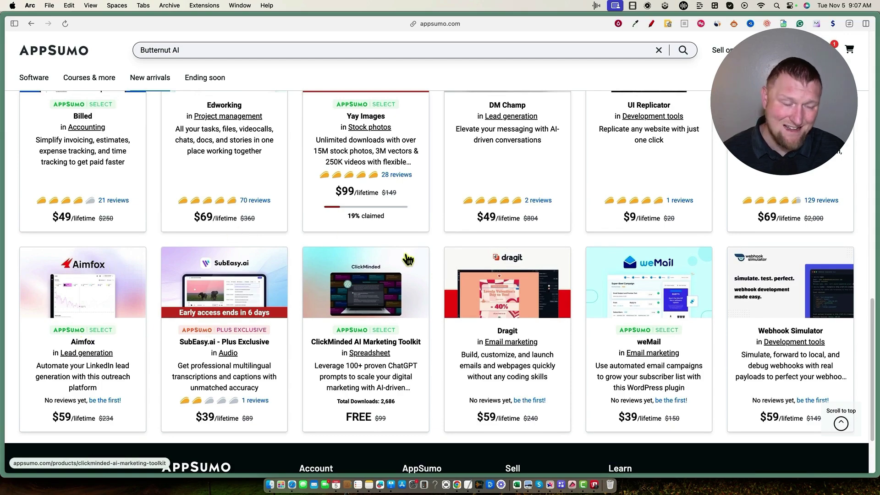
Step: Return to the start of the New arrivals page and look over its first deals again
scroll(407, 259, "up", 15)
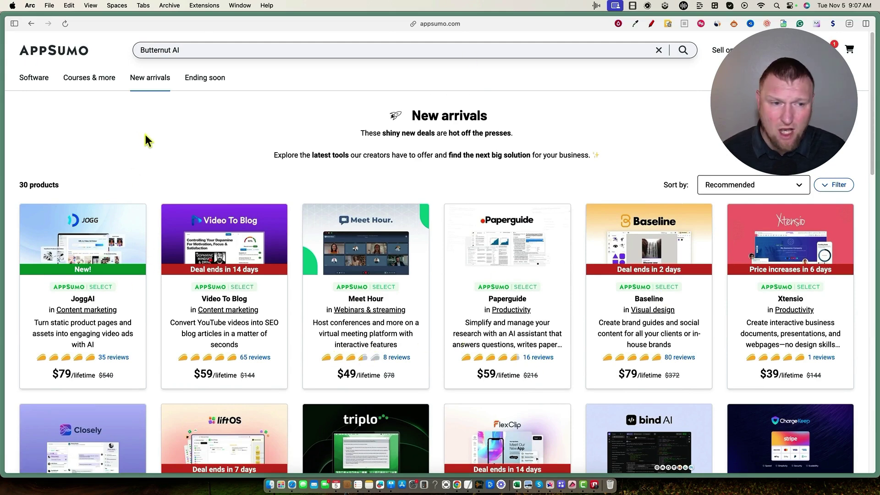
scroll(458, 213, "down", 3)
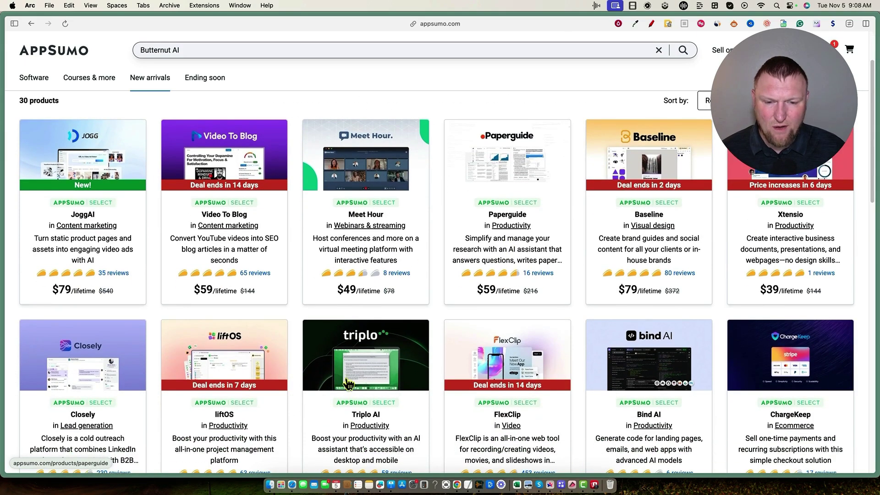
scroll(459, 213, "up", 3)
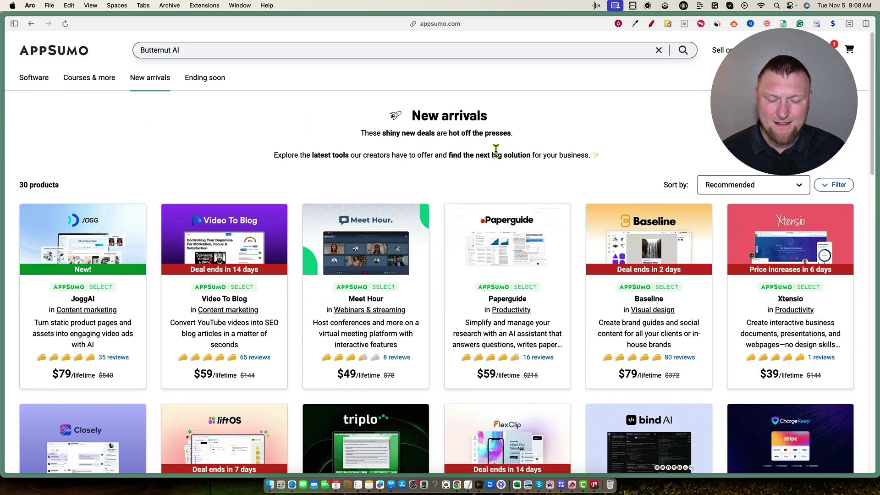